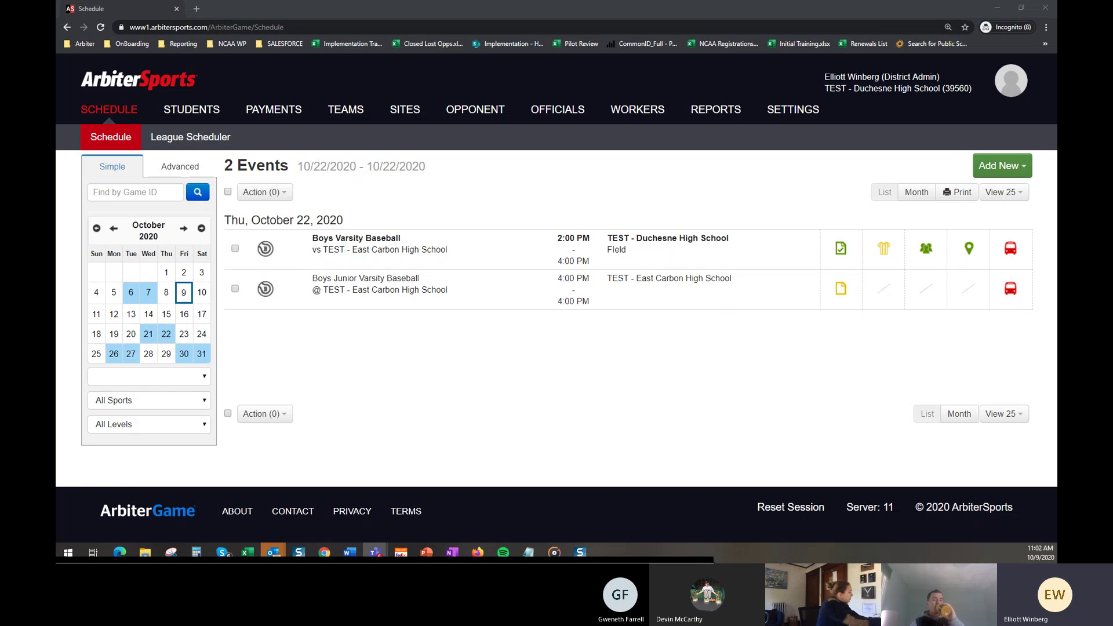
Step: Load arbiterpay.com in a new browser tab and open its sign-up form
left_click(197, 9)
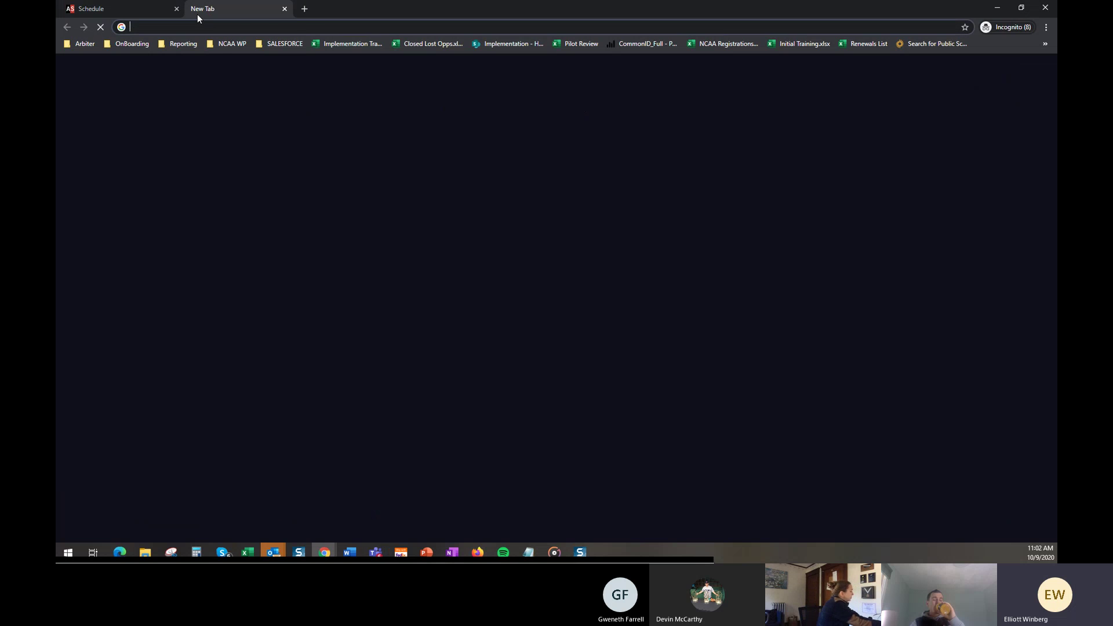
type("arbiterpay.co")
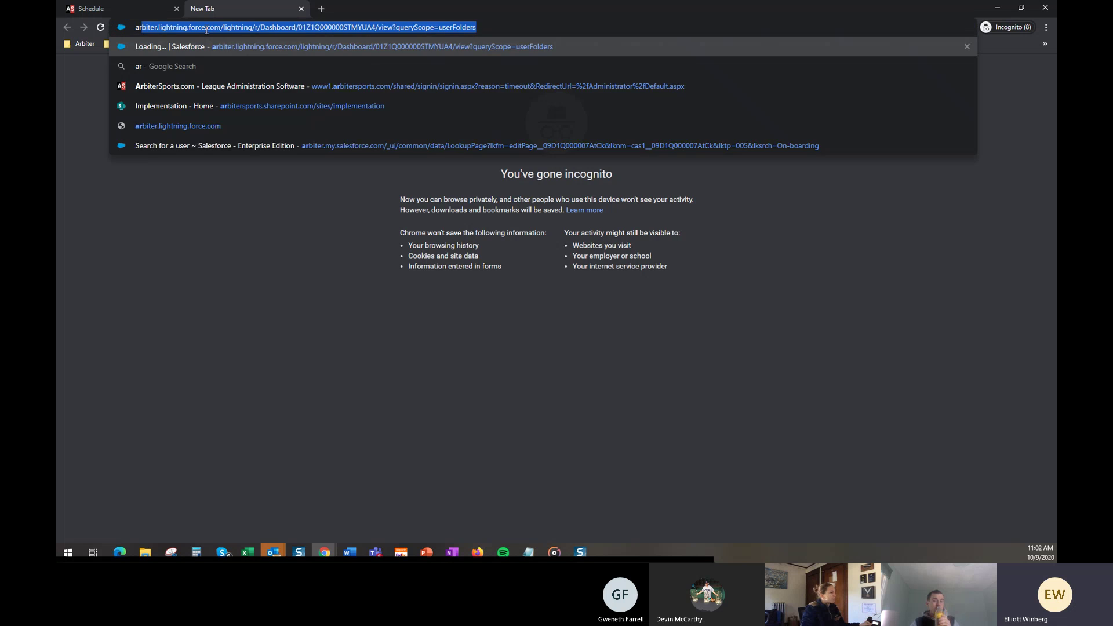
type("m")
key("Return")
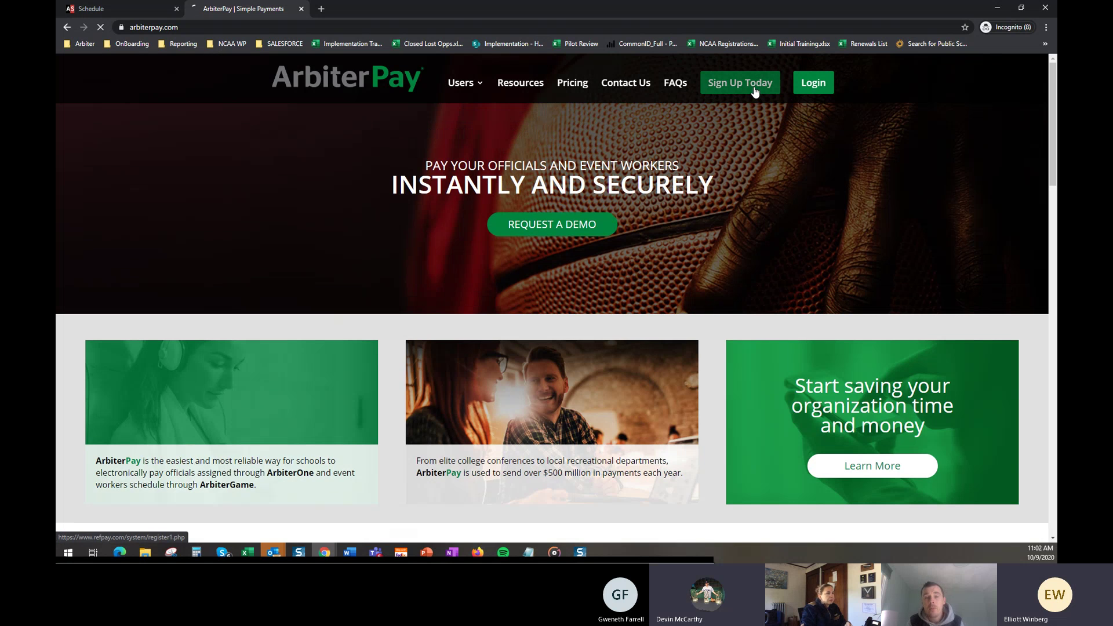
left_click(754, 86)
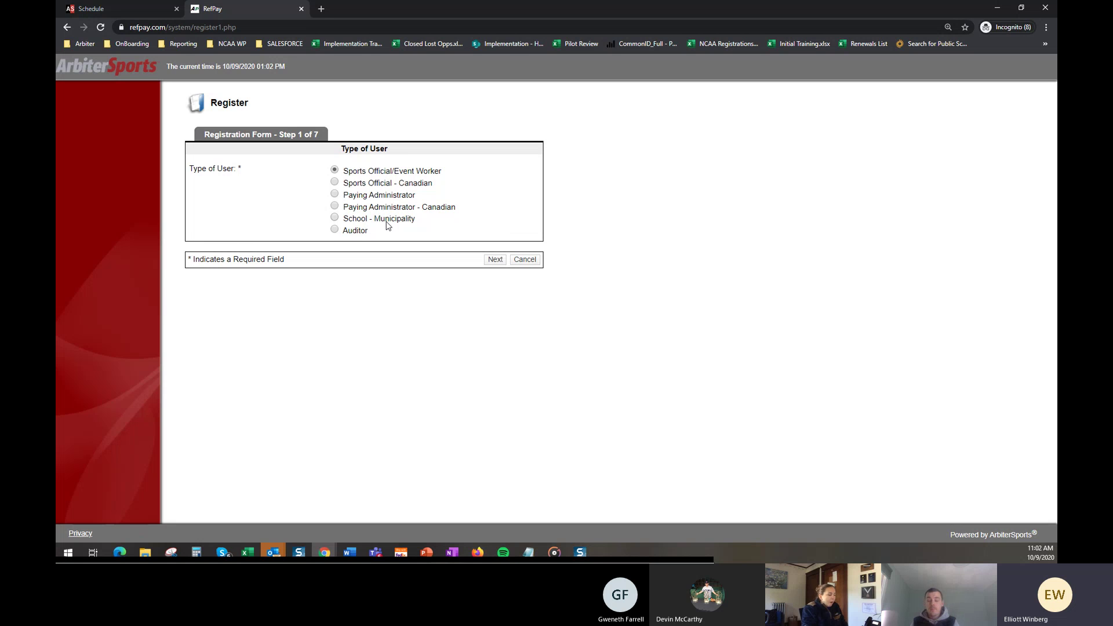
Step: View the user information page of the registration for a School - Municipality user and cancel the registration
left_click(335, 218)
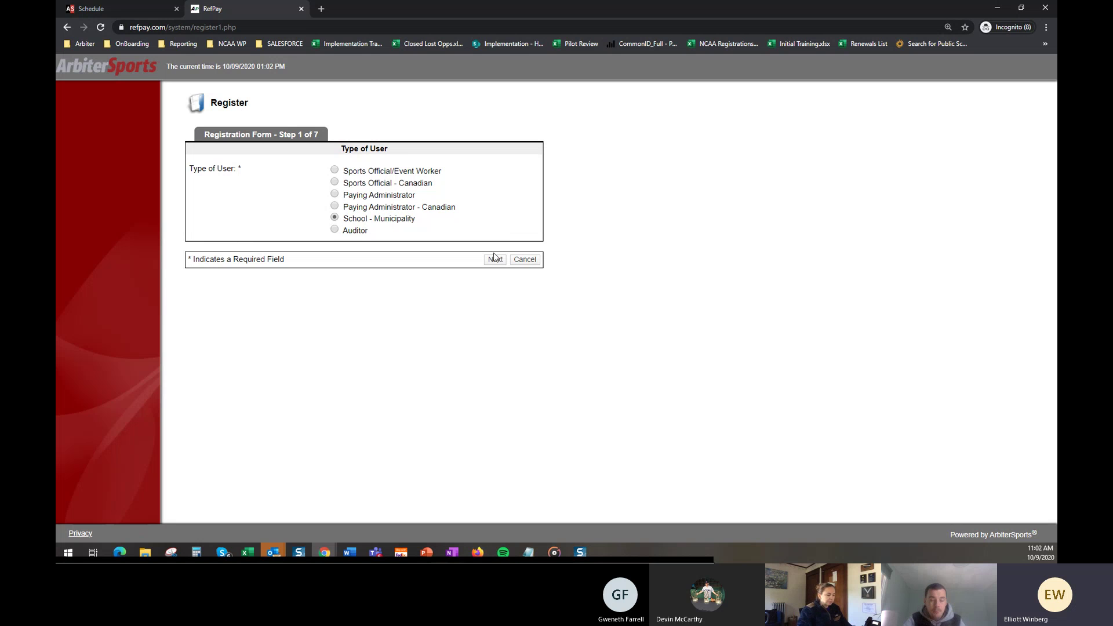
left_click(495, 260)
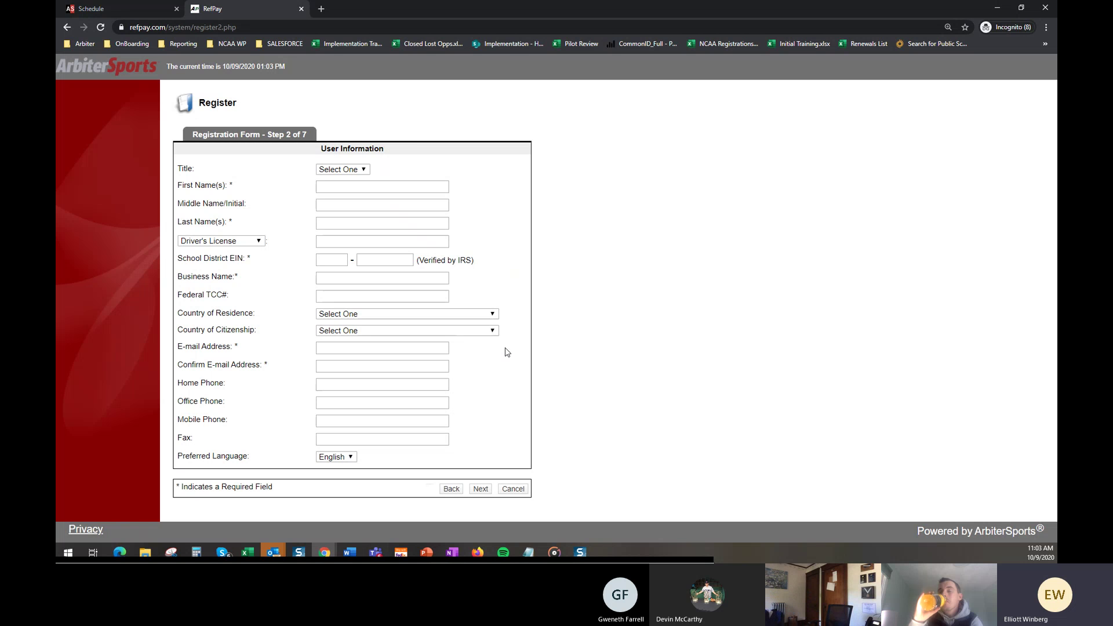
left_click(524, 491)
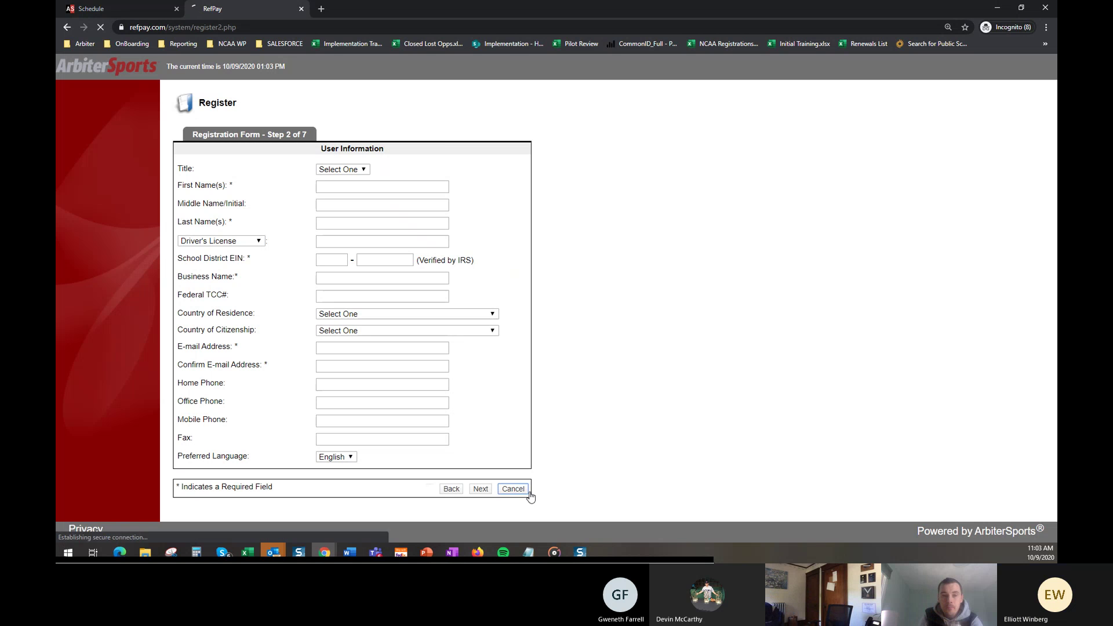
Step: Return to ArbiterSports, open the payments list and check the account number of the linked ArbiterPay account
left_click(128, 7)
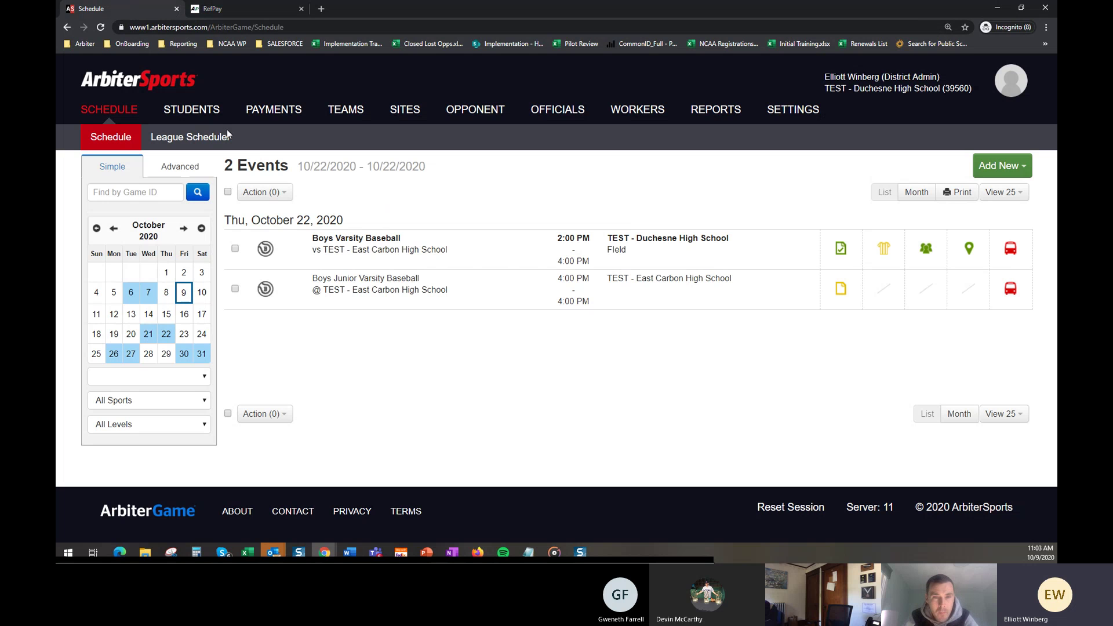
left_click(274, 116)
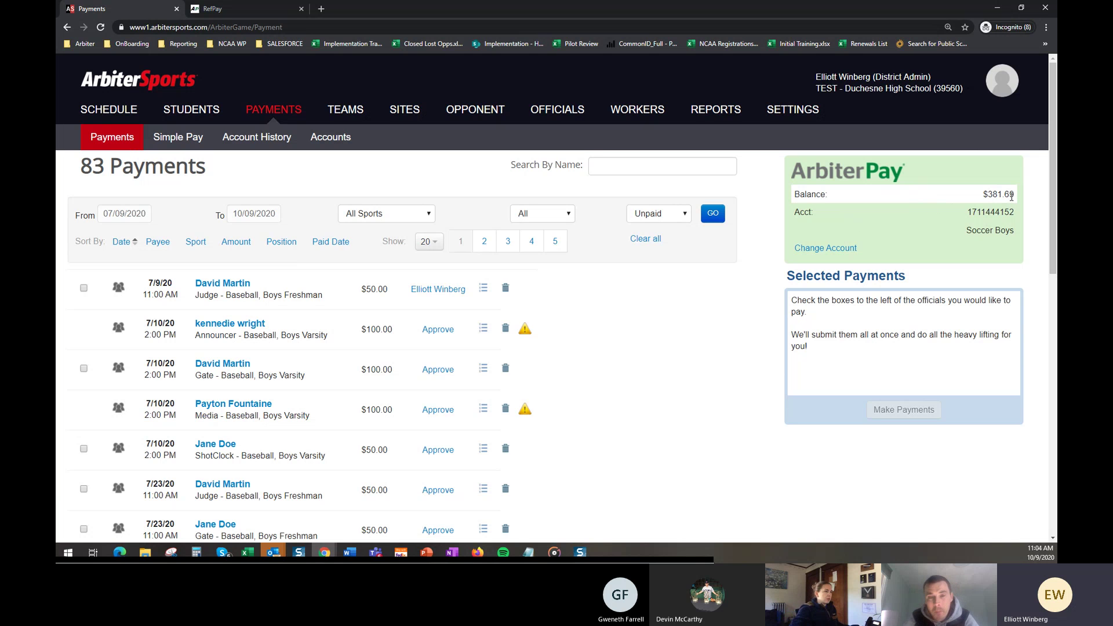
left_click_drag(967, 214, 1016, 213)
left_click(1020, 214)
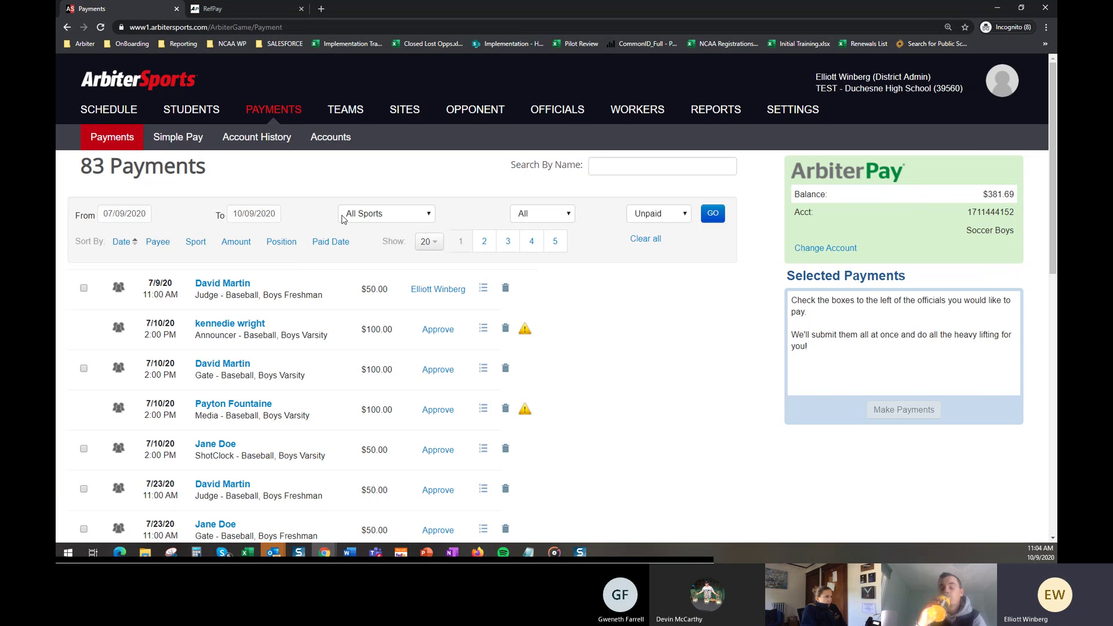
Step: Look through the sport and payee-type filter options of the payments list
left_click(413, 215)
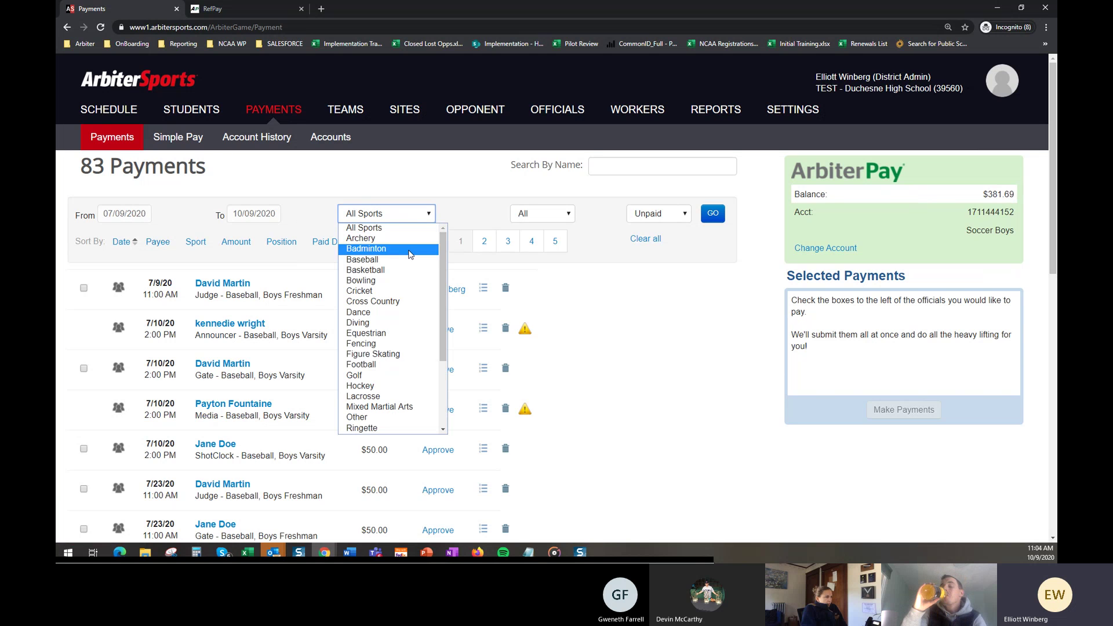
left_click(558, 219)
left_click(560, 220)
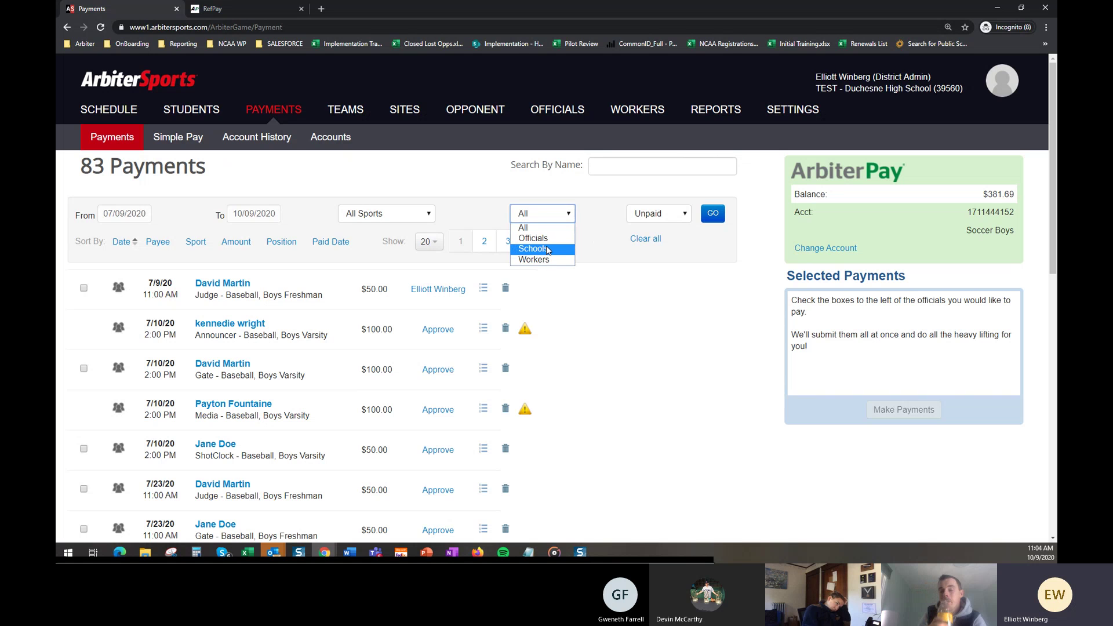
left_click(605, 247)
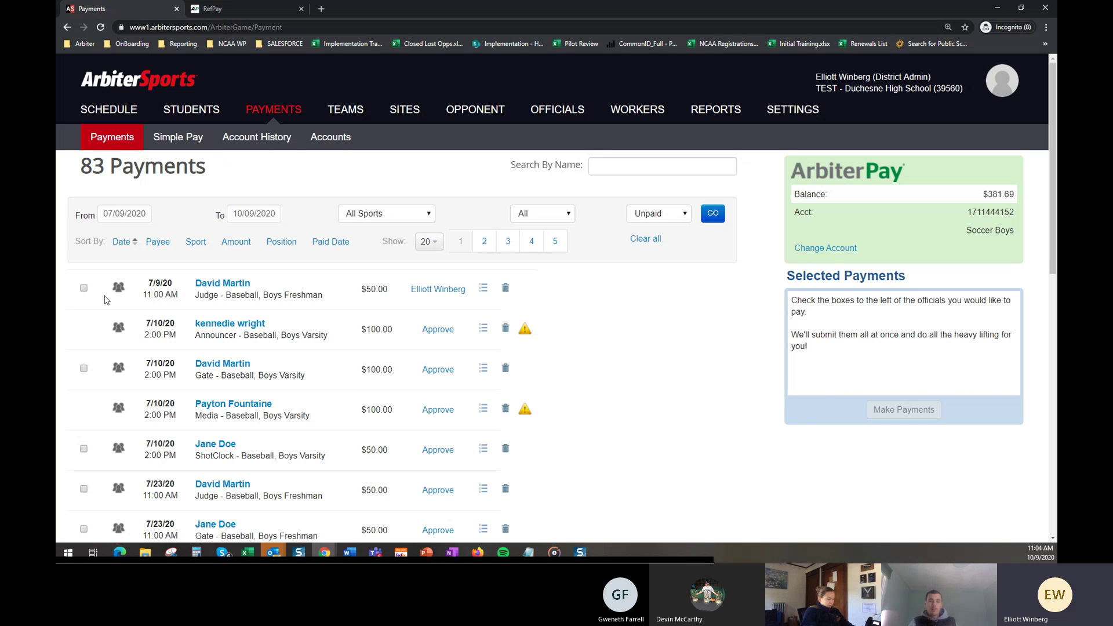
Step: Try a combined payment for the 7/9 Judge, 7/10 Gate and 7/10 ShotClock entries, cancel it and clear the selection
left_click(83, 288)
left_click(83, 369)
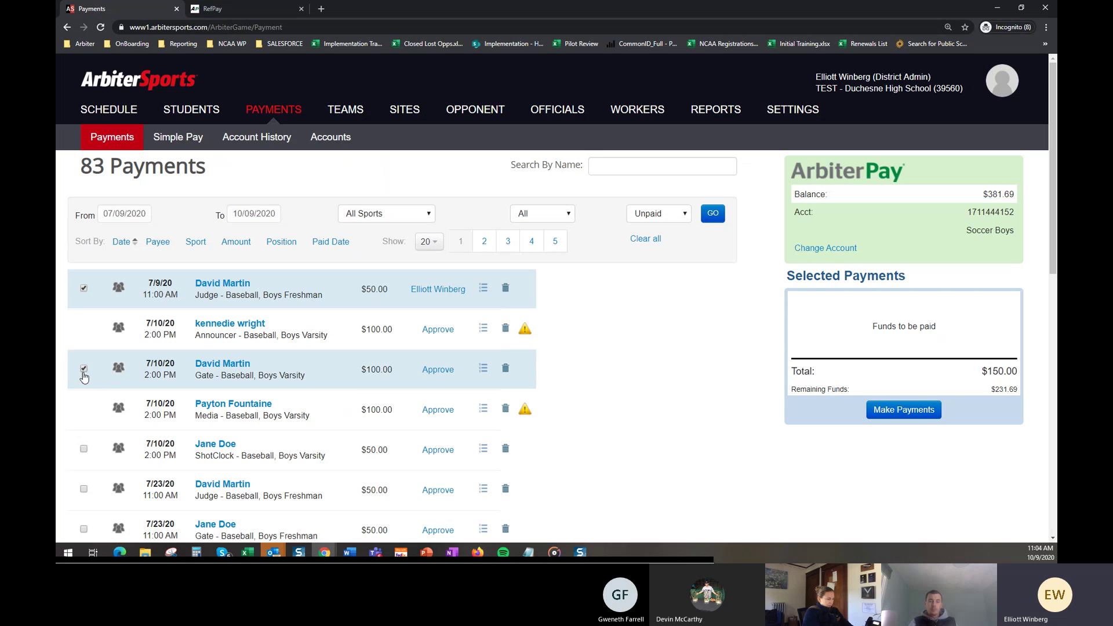
left_click(84, 450)
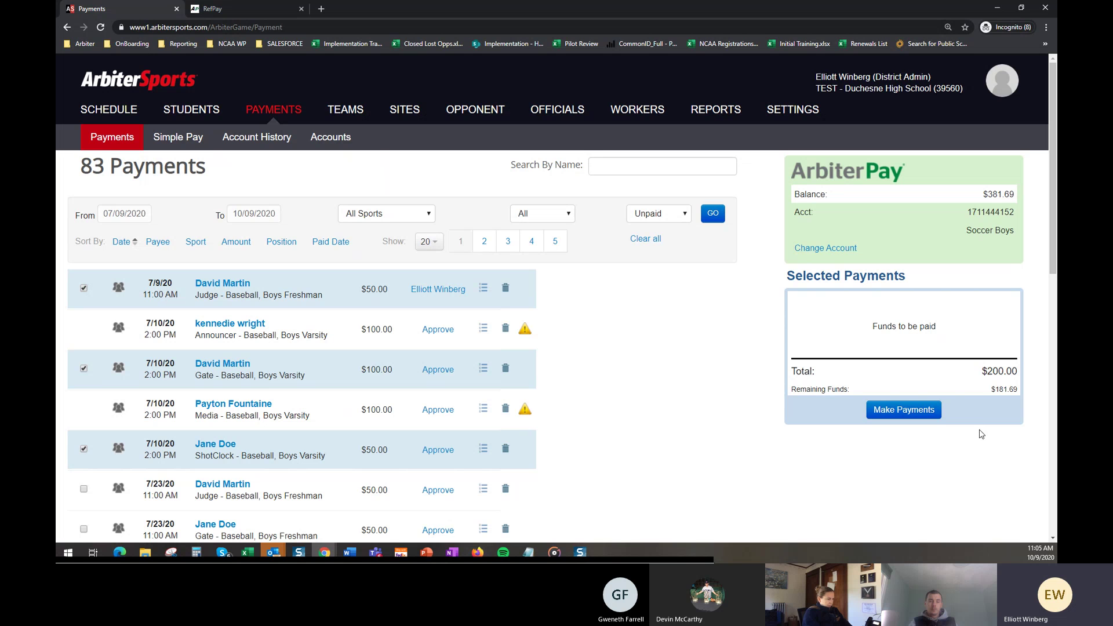
left_click(934, 417)
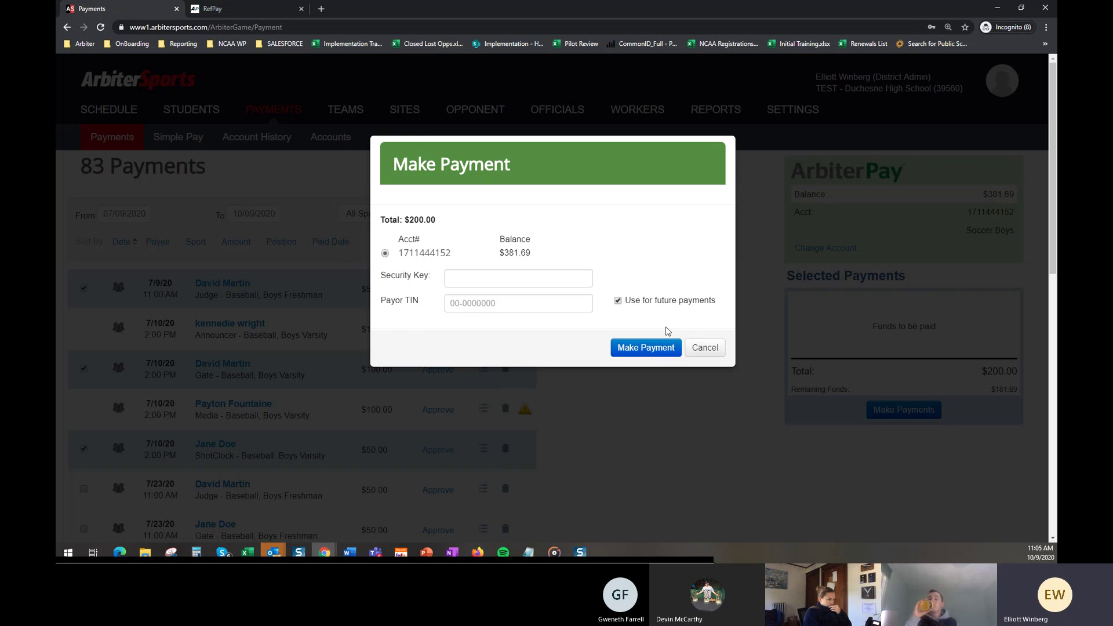
left_click(705, 348)
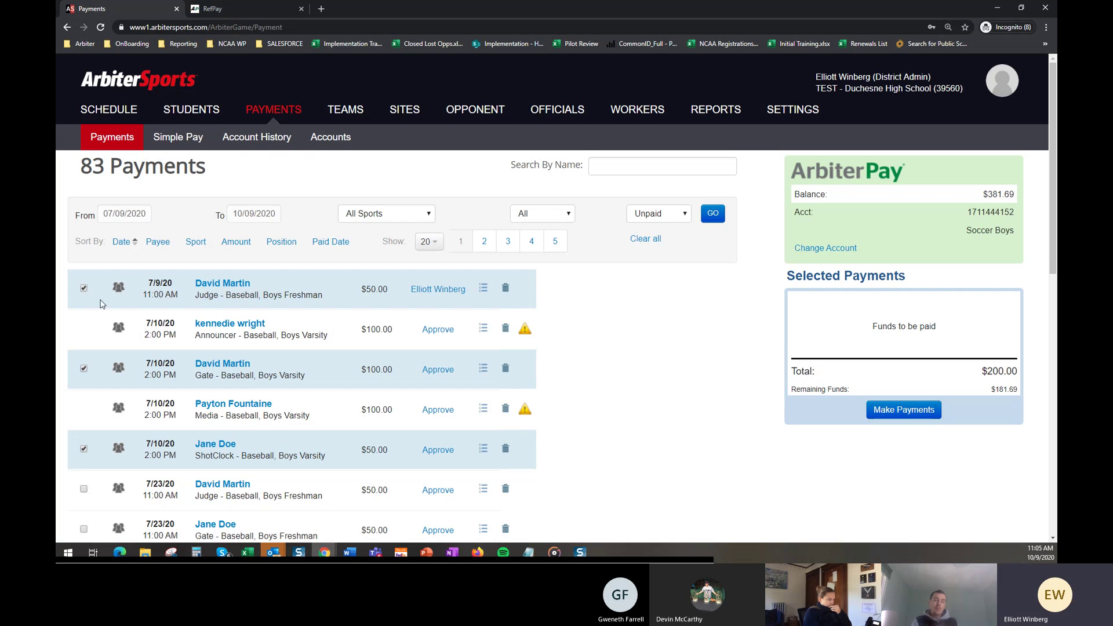
left_click(83, 289)
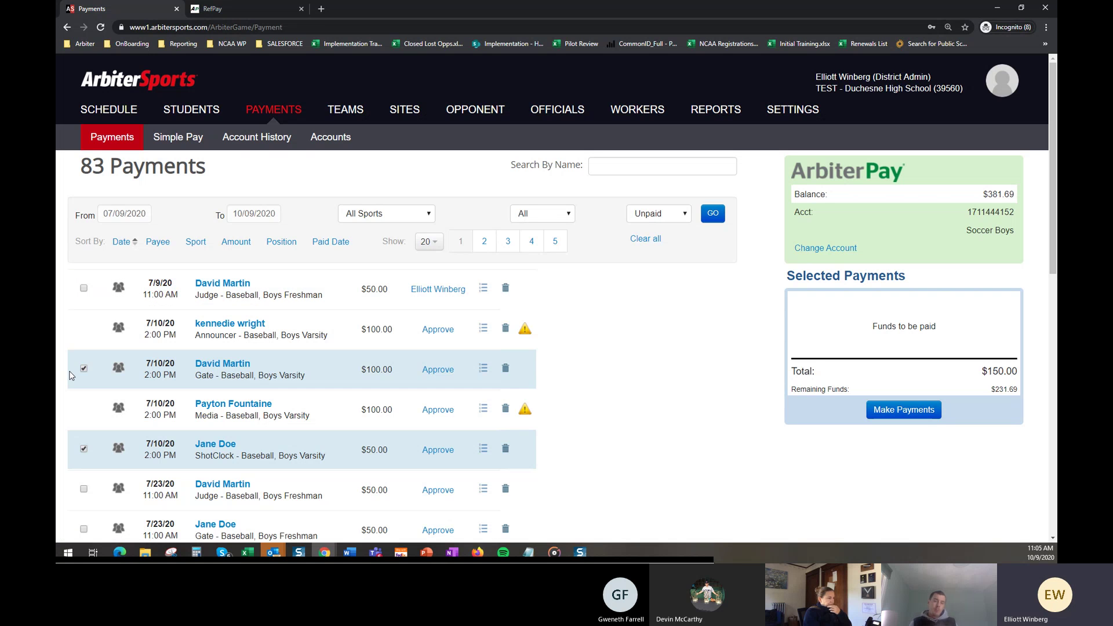
left_click(85, 449)
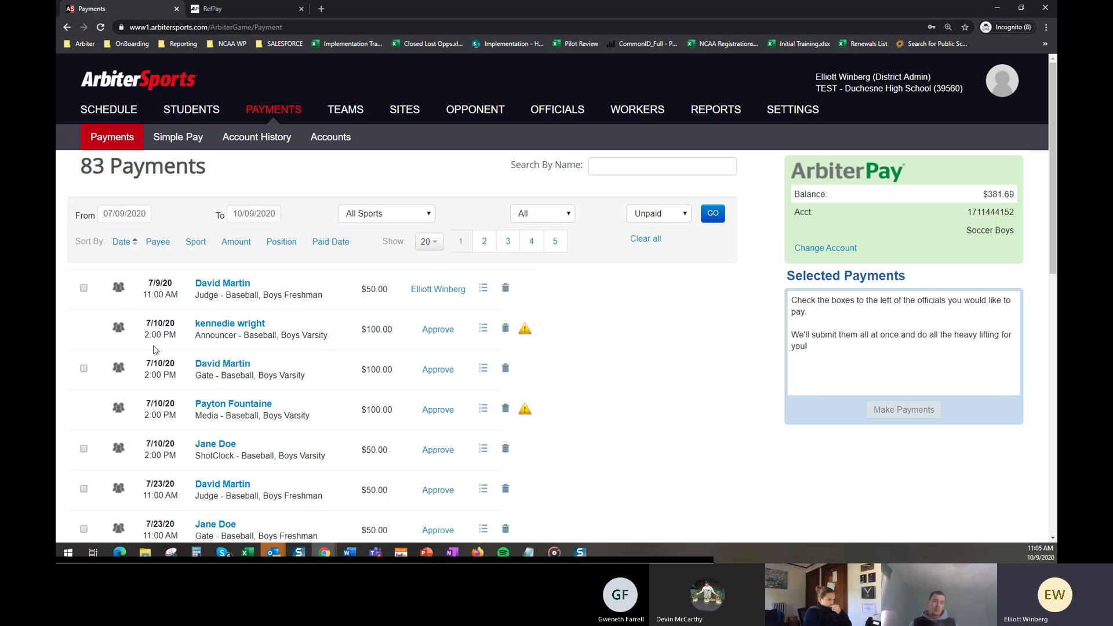
Step: Withdraw the approval of the 7/9 Judge payment and approve it again
scroll(128, 295, "down", 2)
scroll(138, 284, "up", 2)
left_click(415, 294)
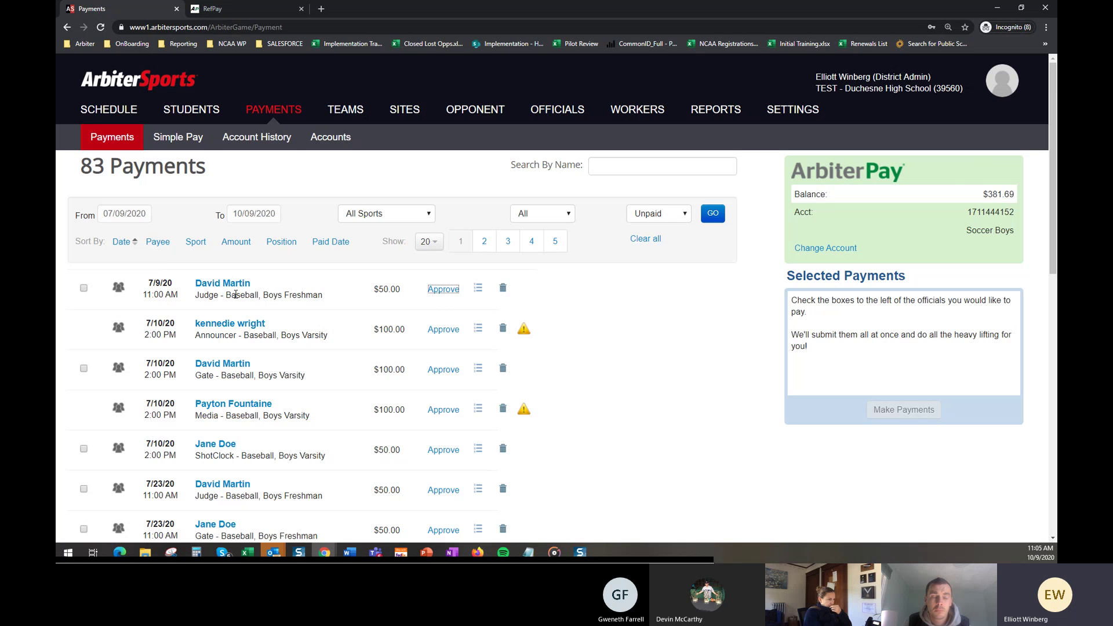
left_click(445, 290)
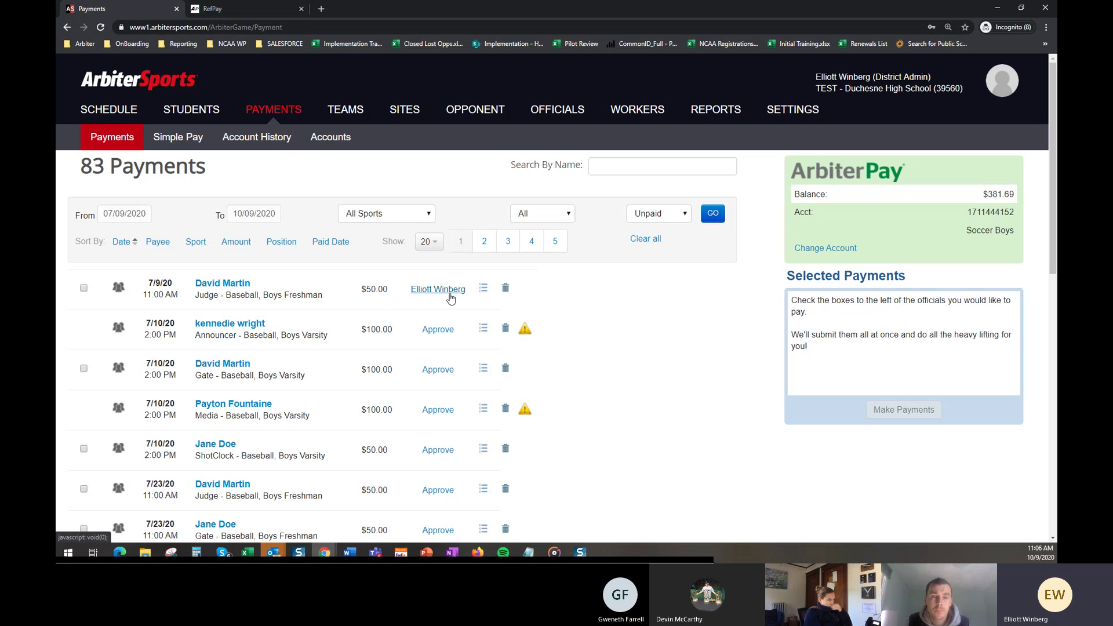
left_click(440, 290)
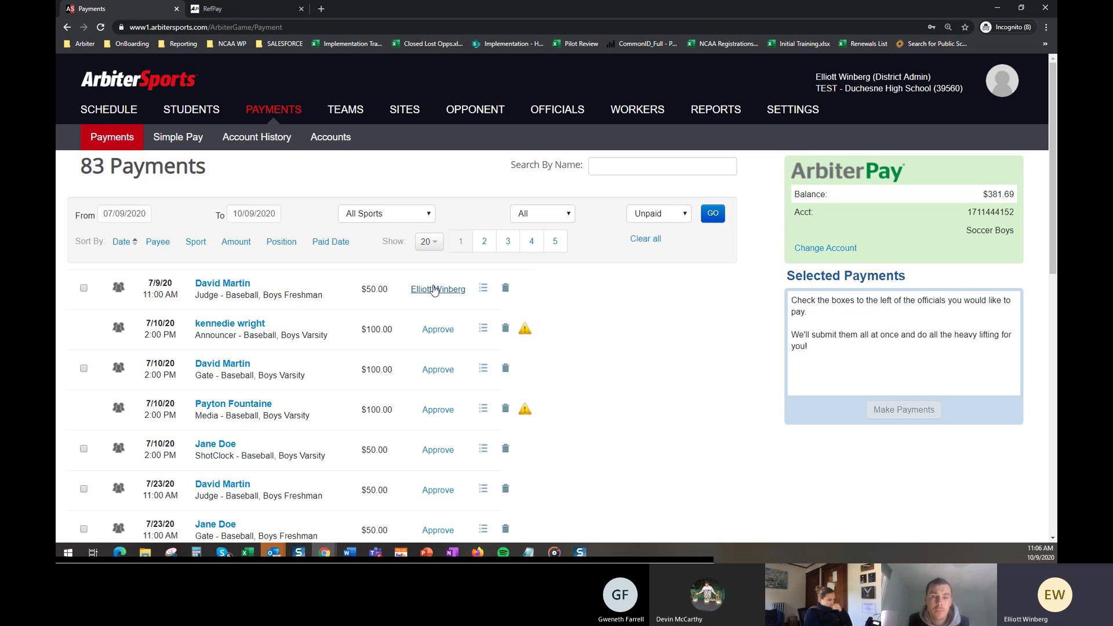
Step: Select and deselect the approved 7/9 Judge payment, and withdraw its approval
left_click(84, 289)
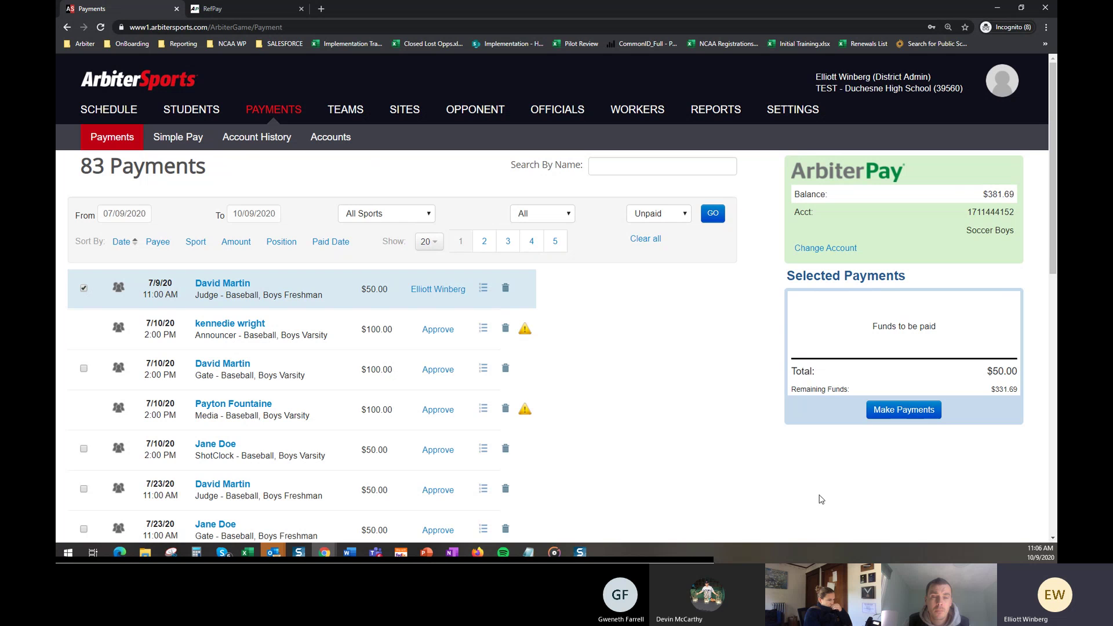
left_click(84, 290)
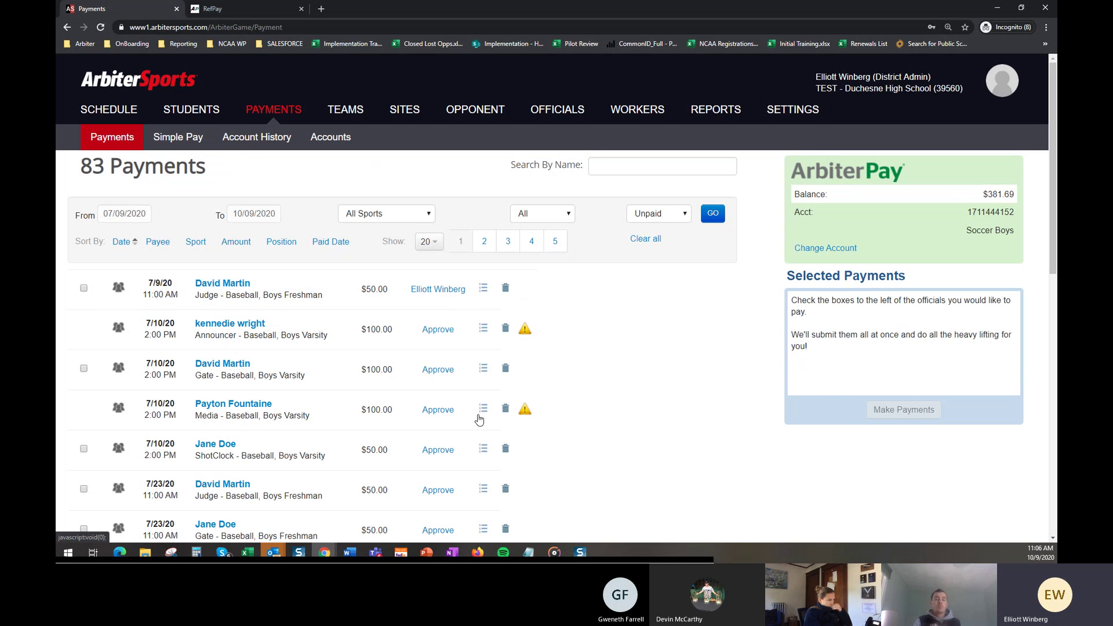
left_click(438, 290)
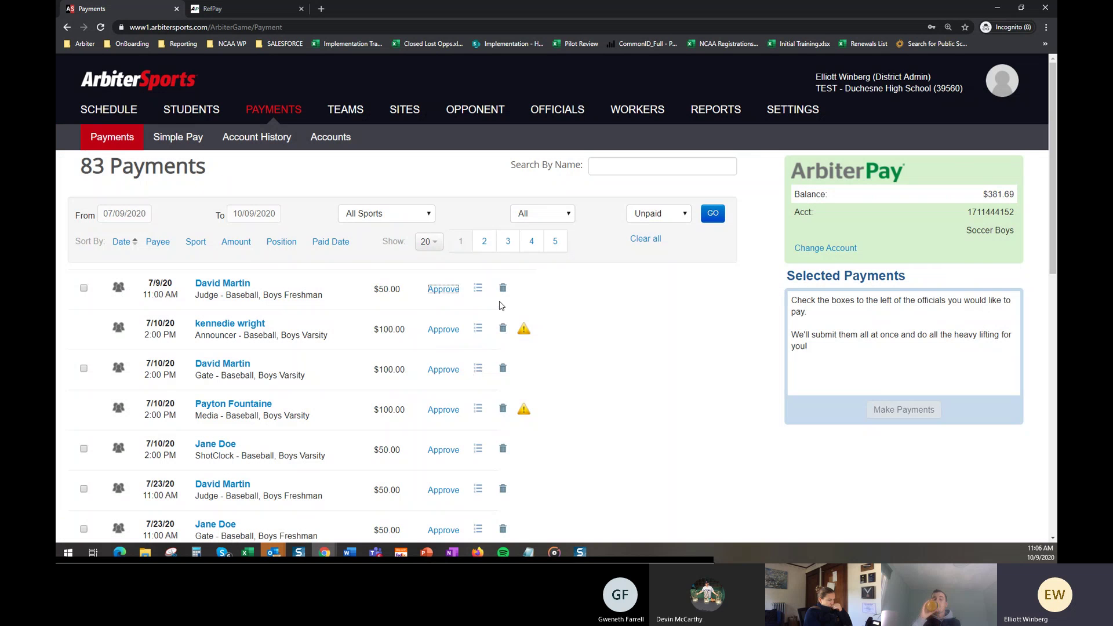
Step: View the game fee details of the 7/9 Judge payment and collapse them again
left_click(478, 289)
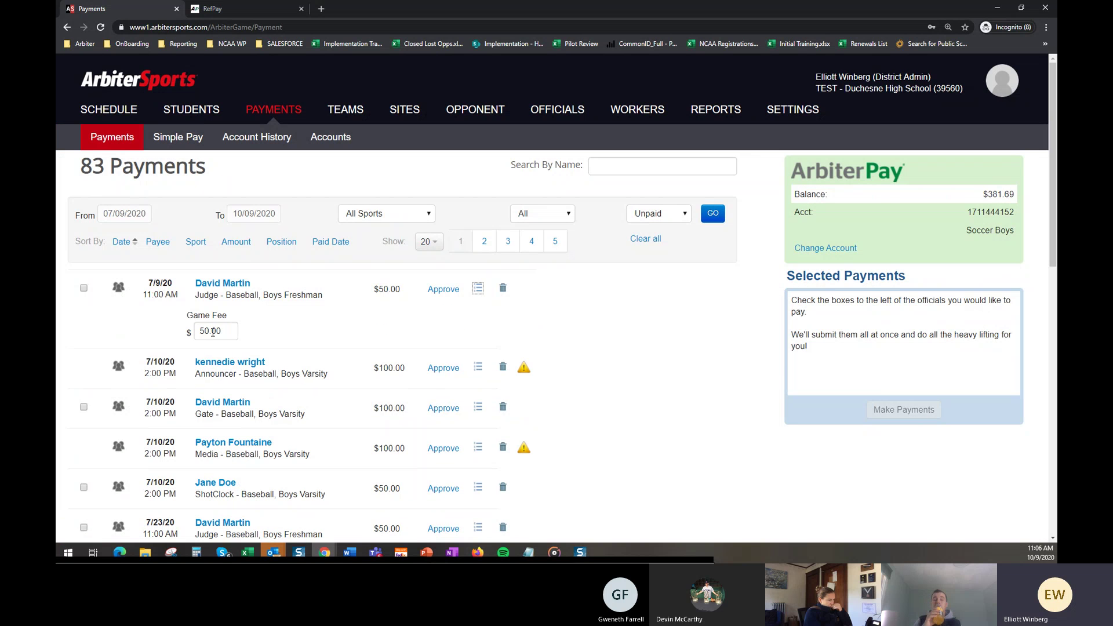
left_click(478, 289)
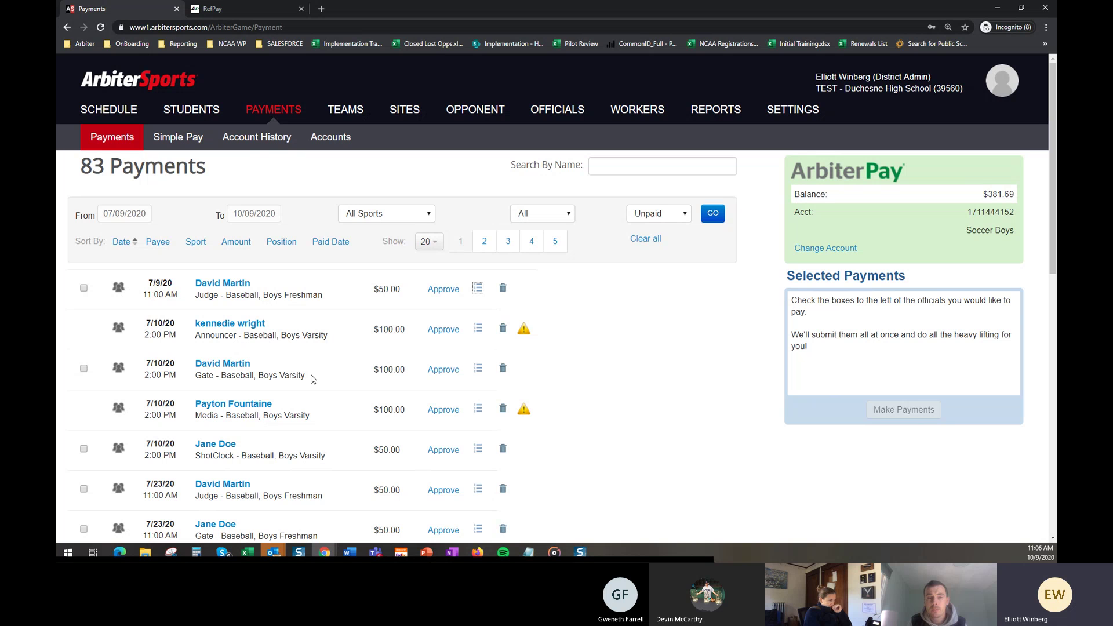
left_click(478, 289)
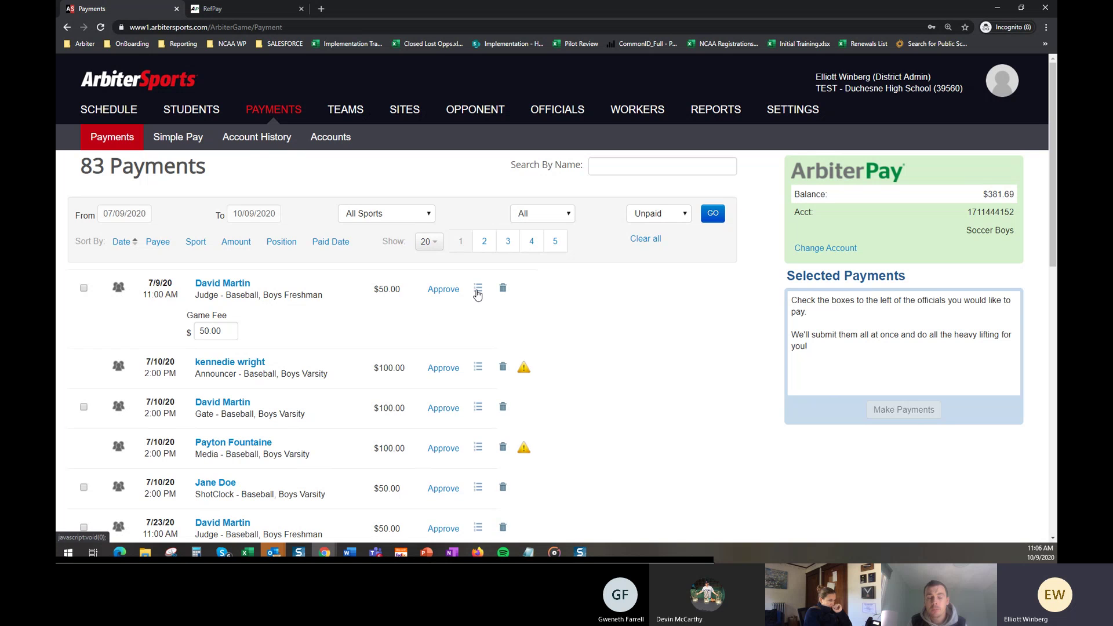
left_click(478, 290)
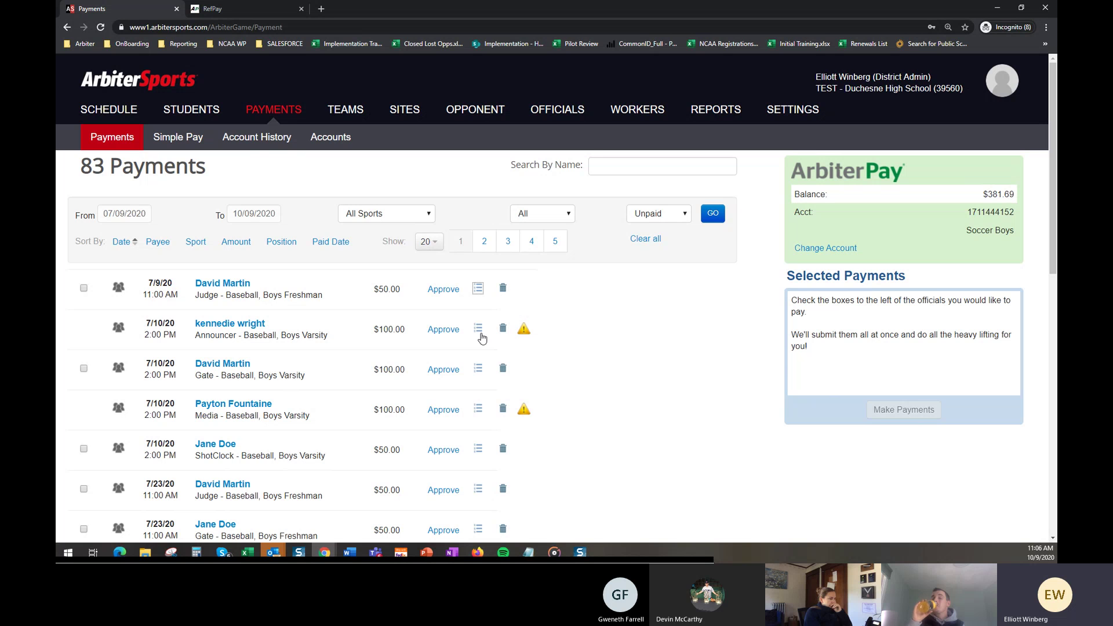
Step: Check the warning on the 7/10 Announcer payment and view that payee's contact details
mouse_move(530, 339)
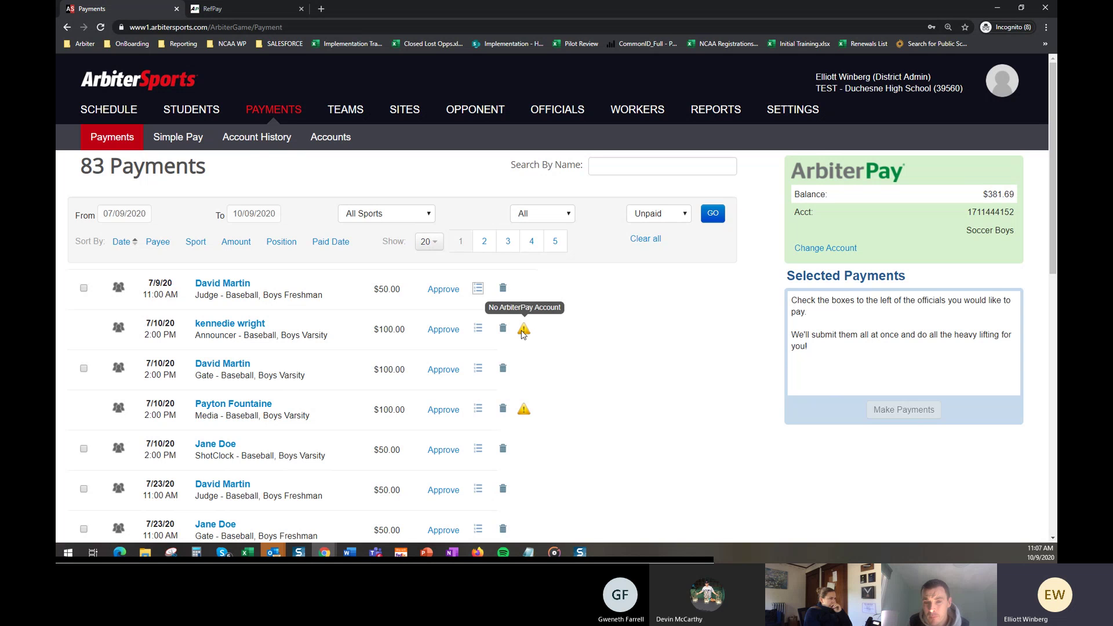
left_click(237, 330)
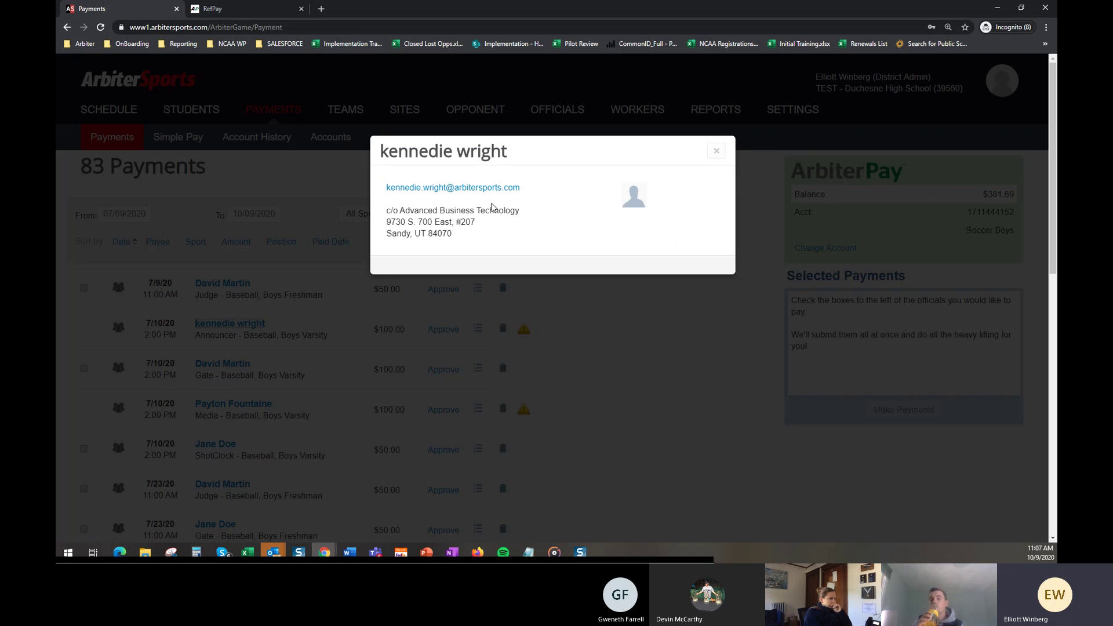
left_click(716, 153)
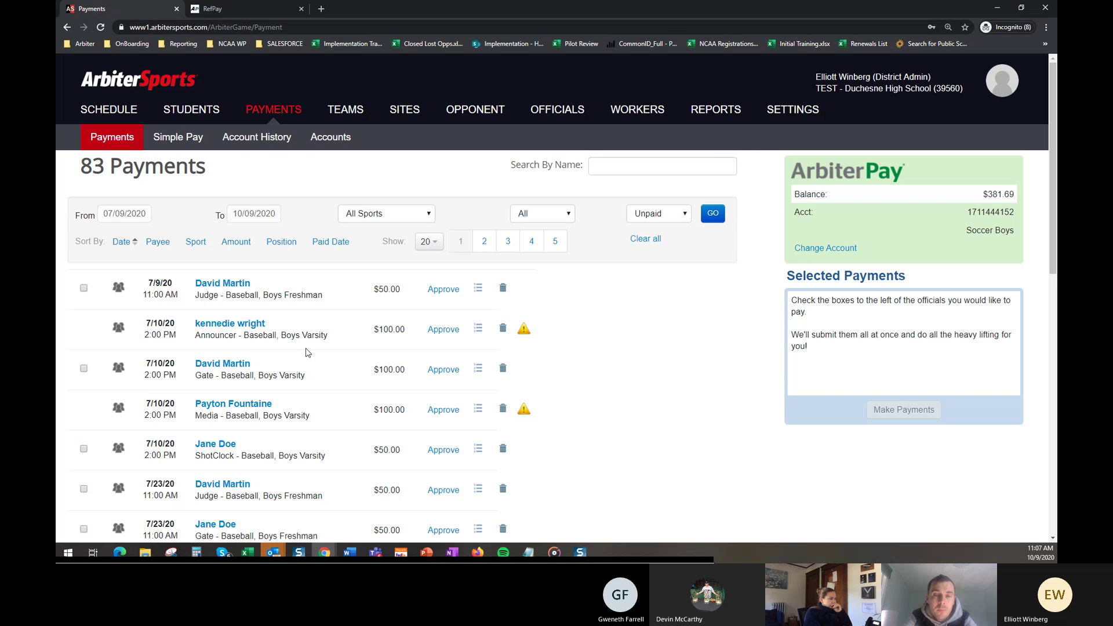
Step: Look over the rest of the payments list and return to the event schedule
scroll(400, 427, "down", 2)
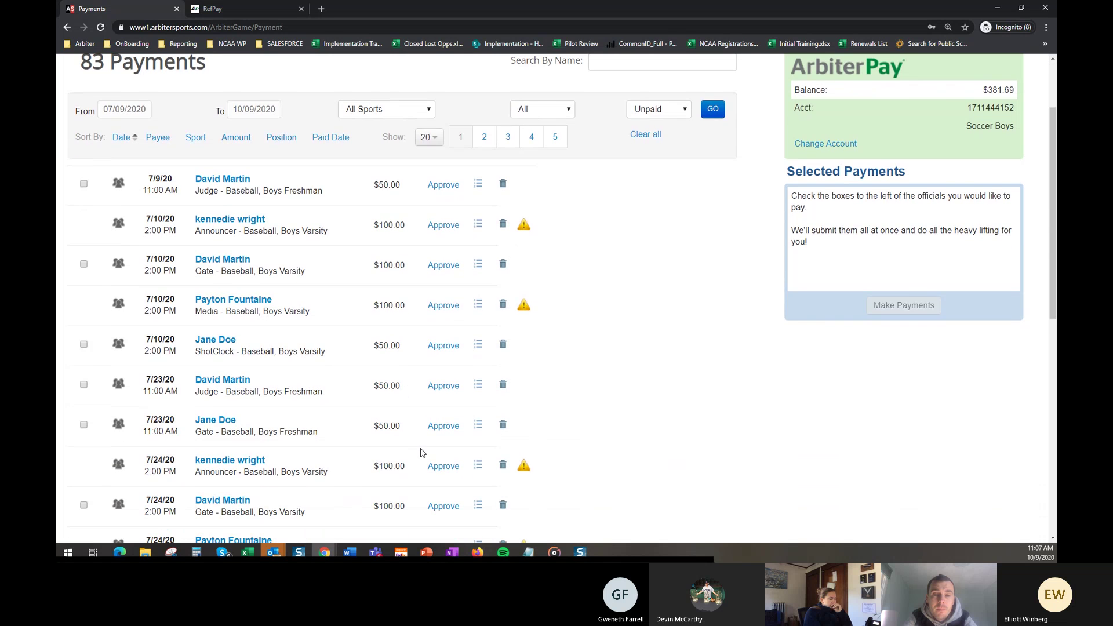
scroll(418, 465, "up", 2)
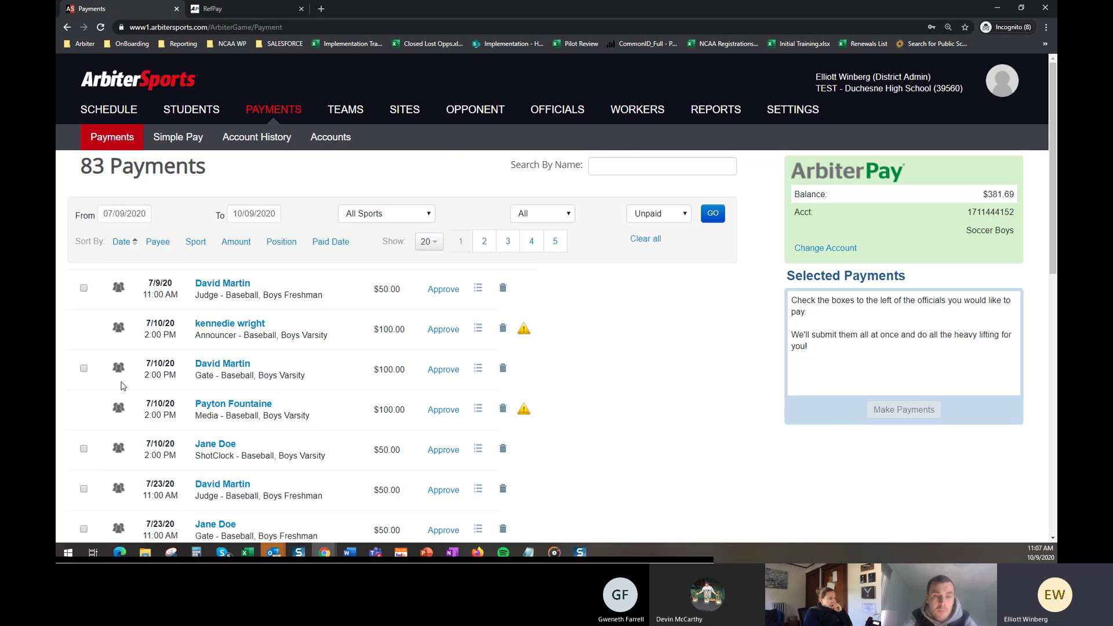
left_click(130, 111)
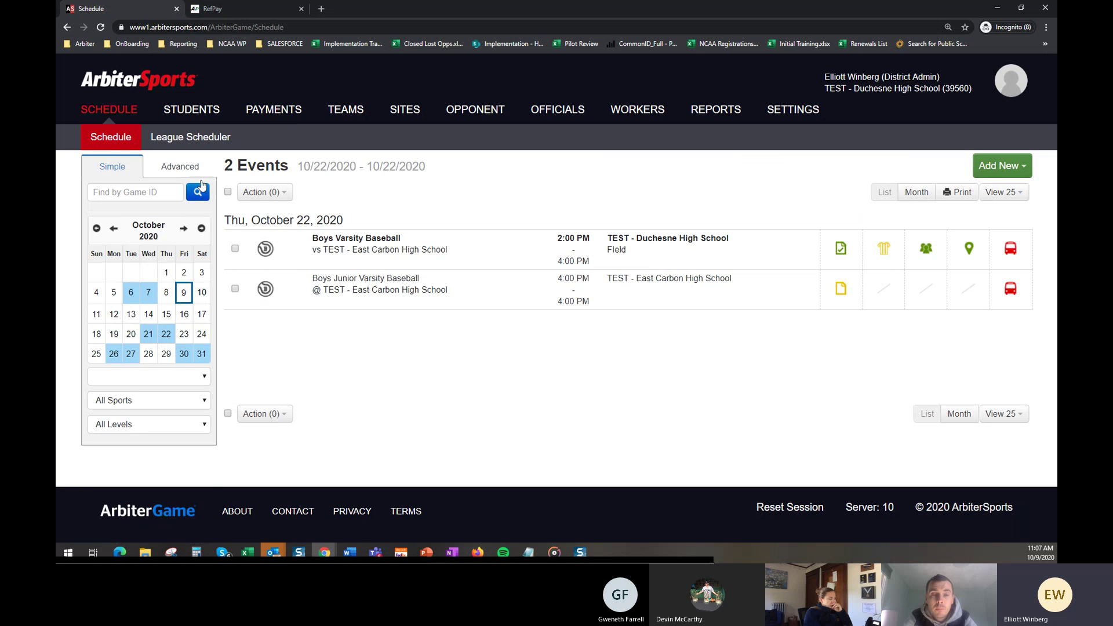
Step: Go to the school's payments and open the Simple Pay page
left_click(274, 110)
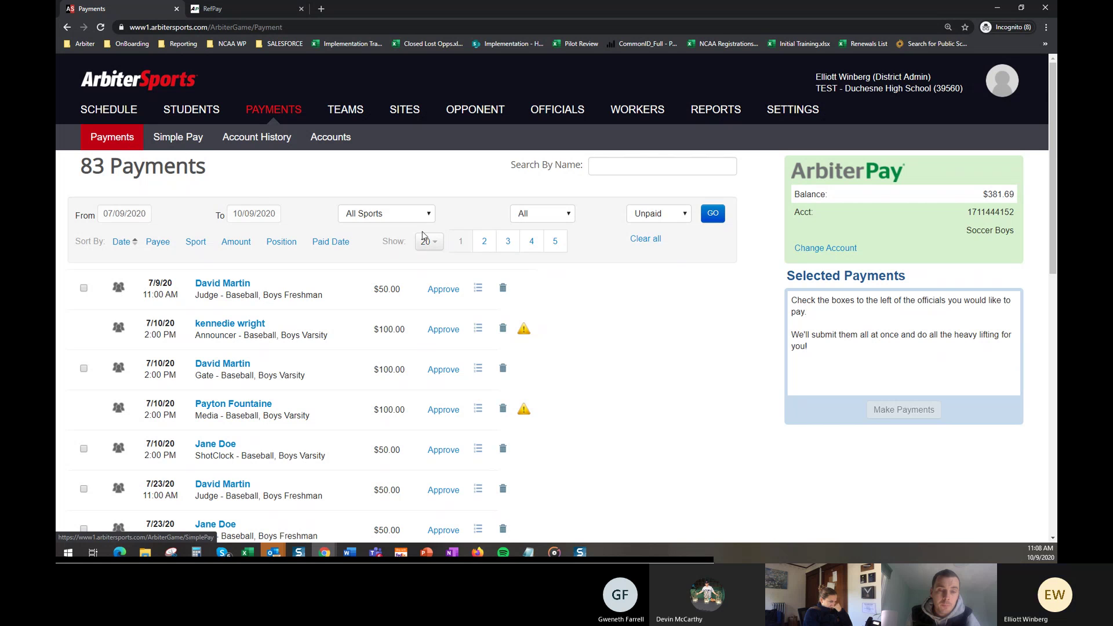
left_click(195, 139)
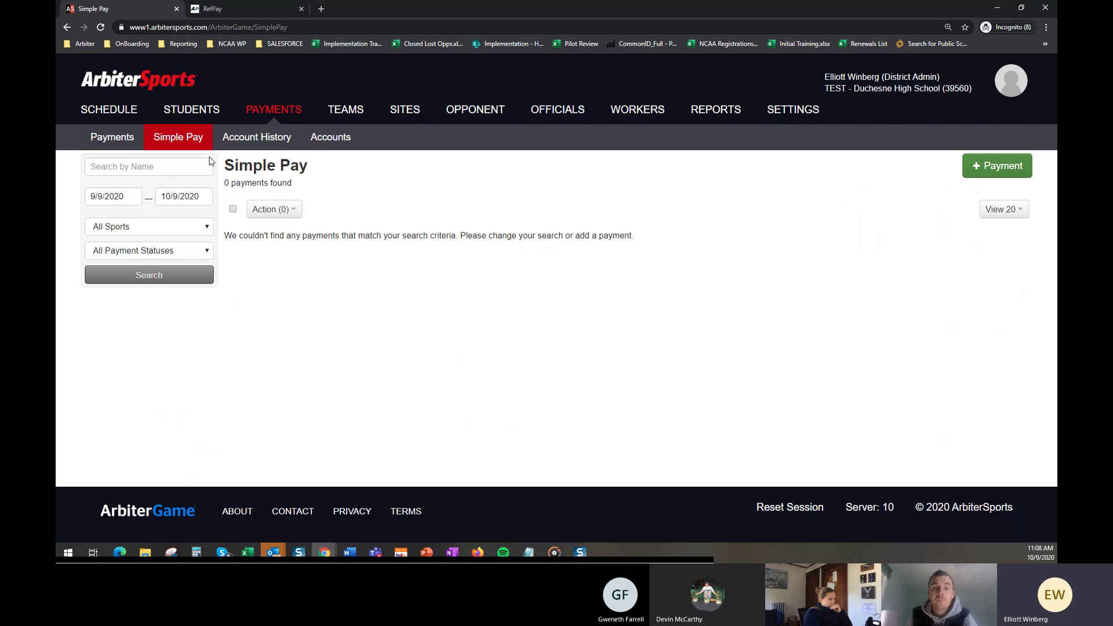
Step: Try out a new Simple Pay payment to a person with No Sport, choosing a payee found with "bob", and cancel it
left_click(984, 168)
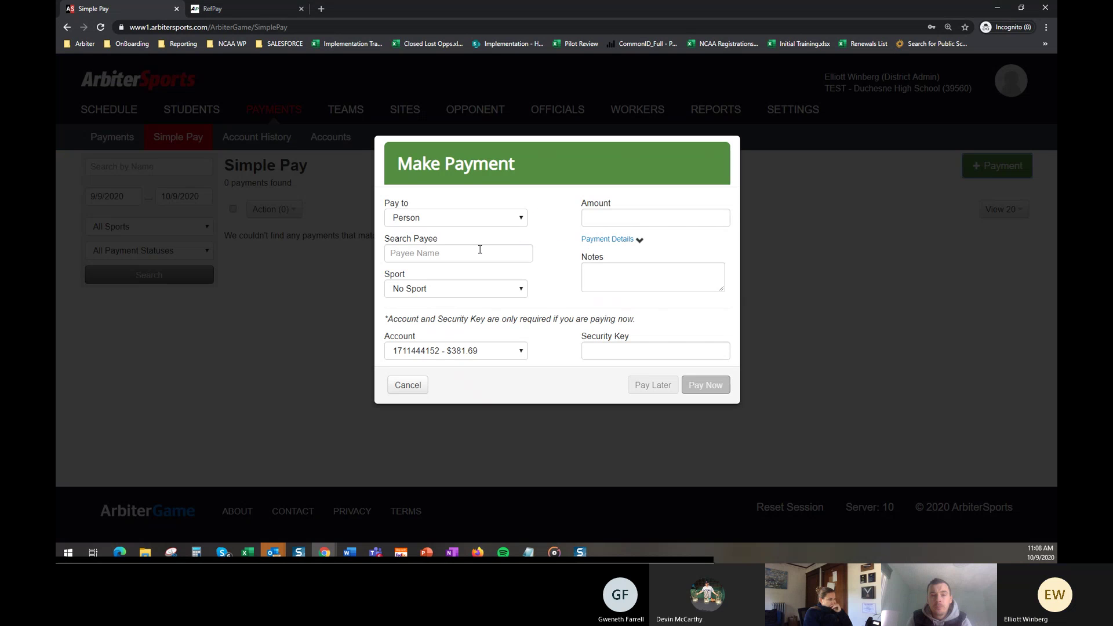
left_click(480, 252)
type("bob")
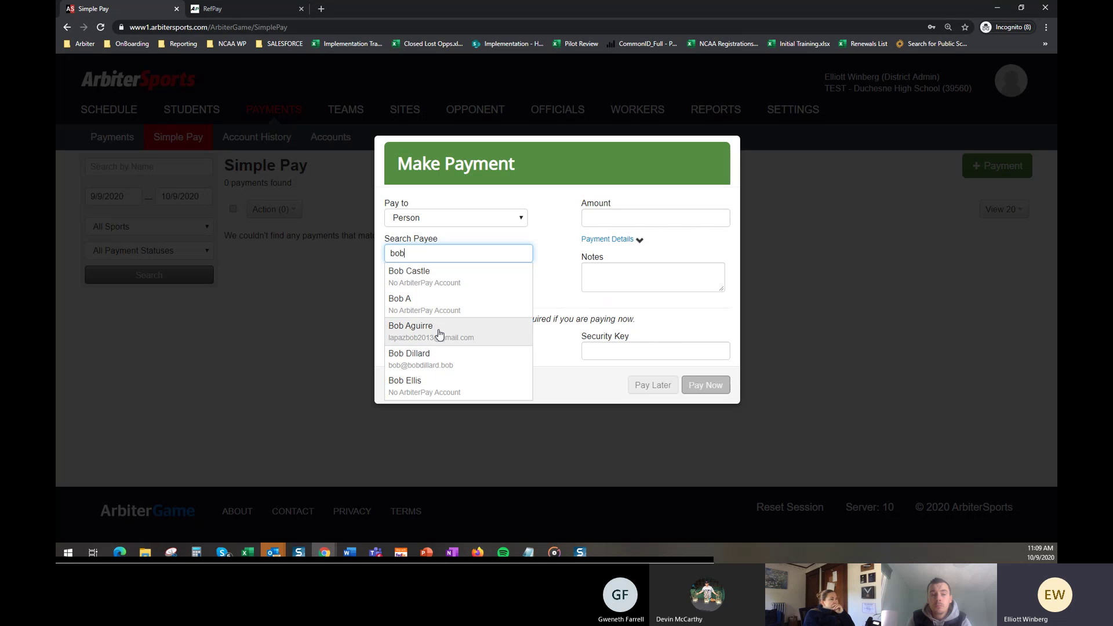
left_click(449, 338)
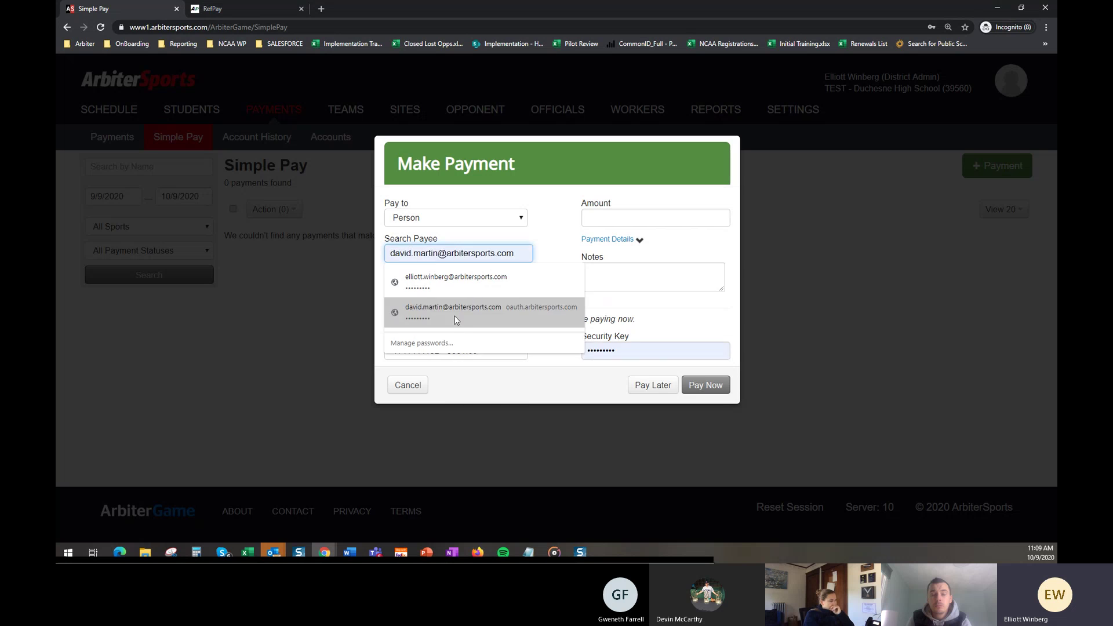
left_click(533, 262)
left_click(456, 290)
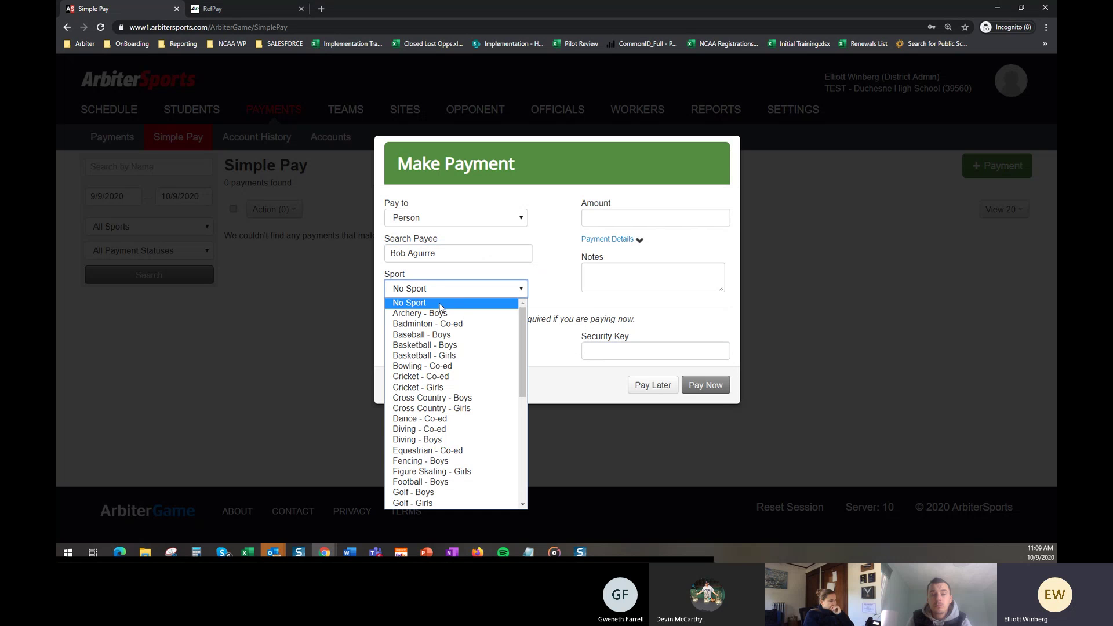
left_click(441, 301)
left_click(655, 218)
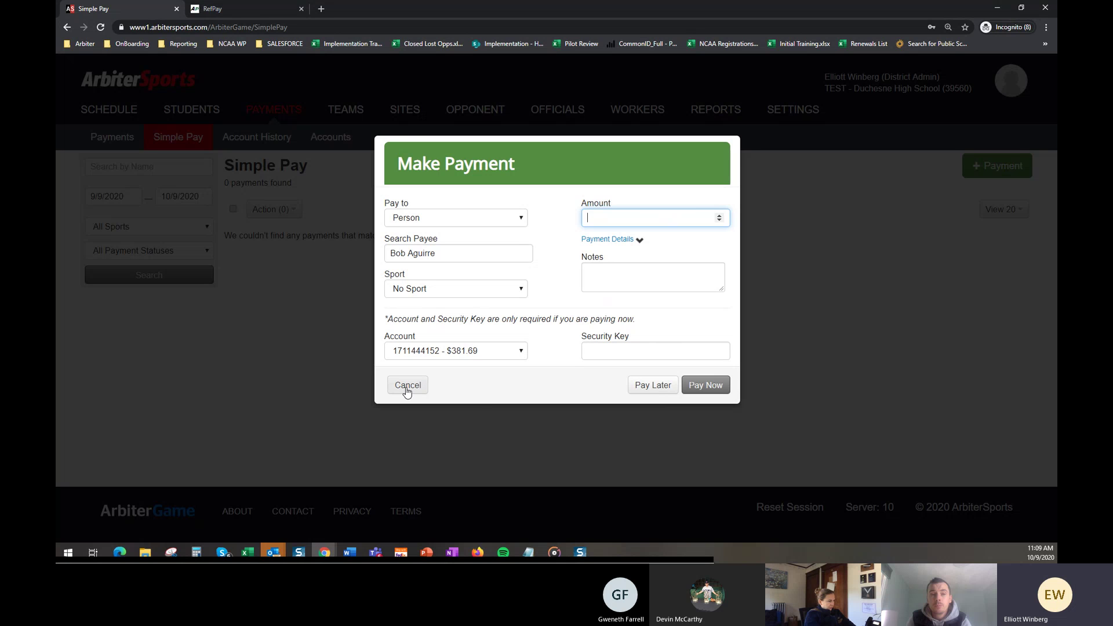
left_click(407, 392)
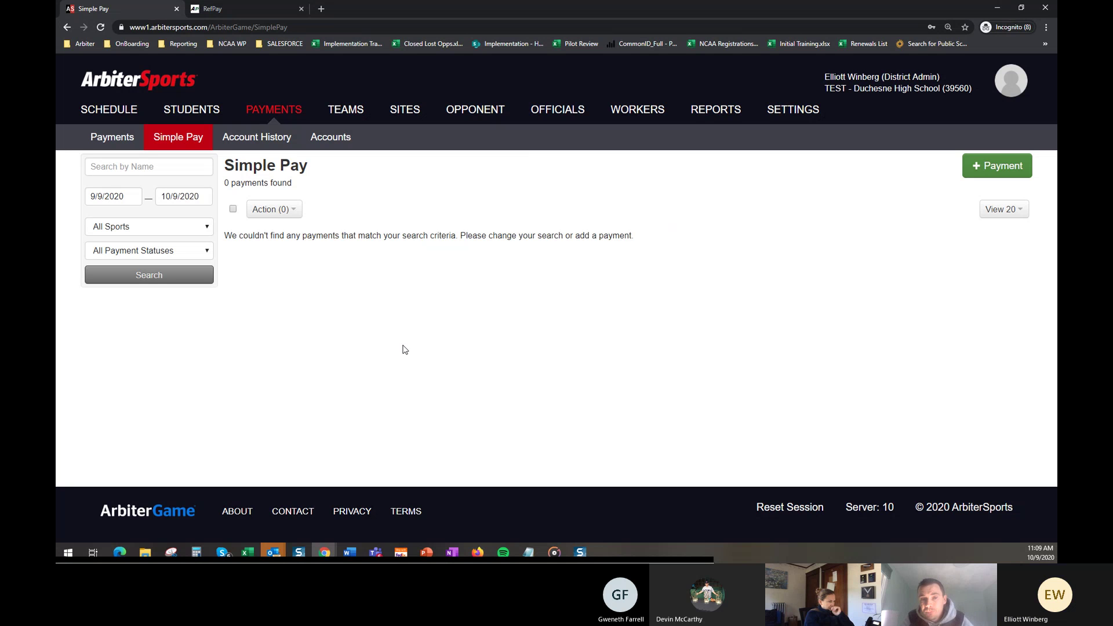
Step: Review the transactions in the account history, and look over the school's ArbiterPay account and linked bank accounts
left_click(285, 143)
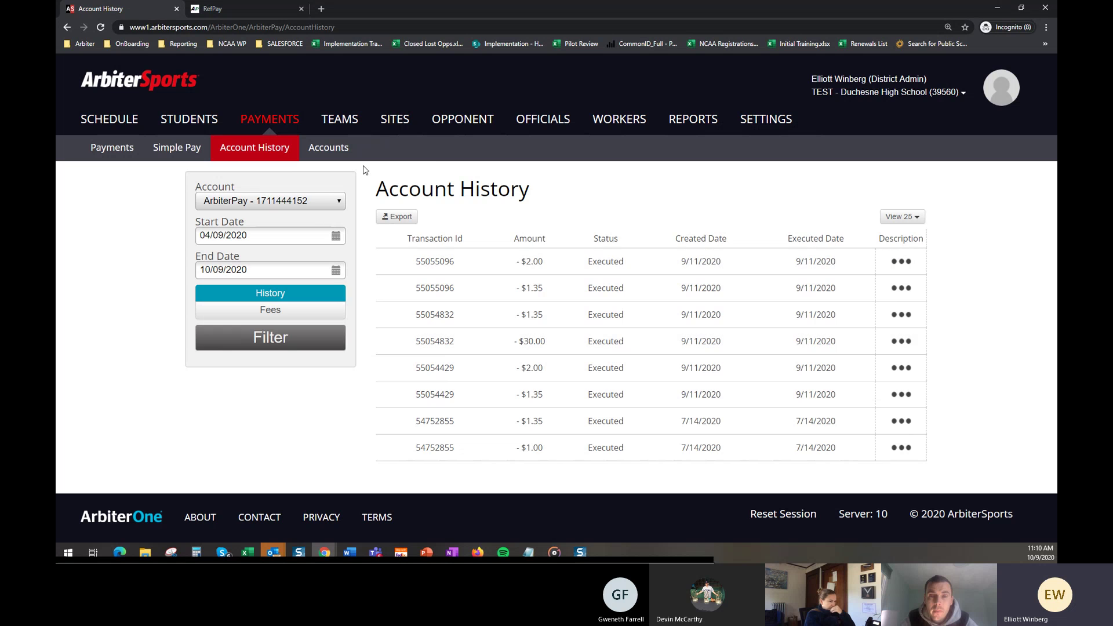
left_click(328, 352)
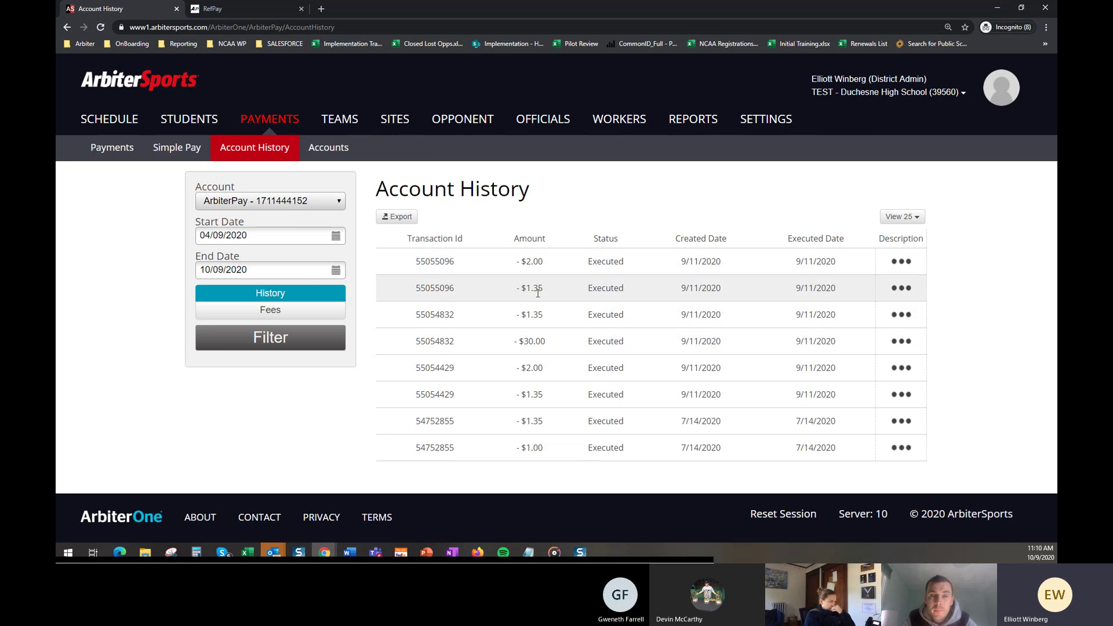
left_click(328, 150)
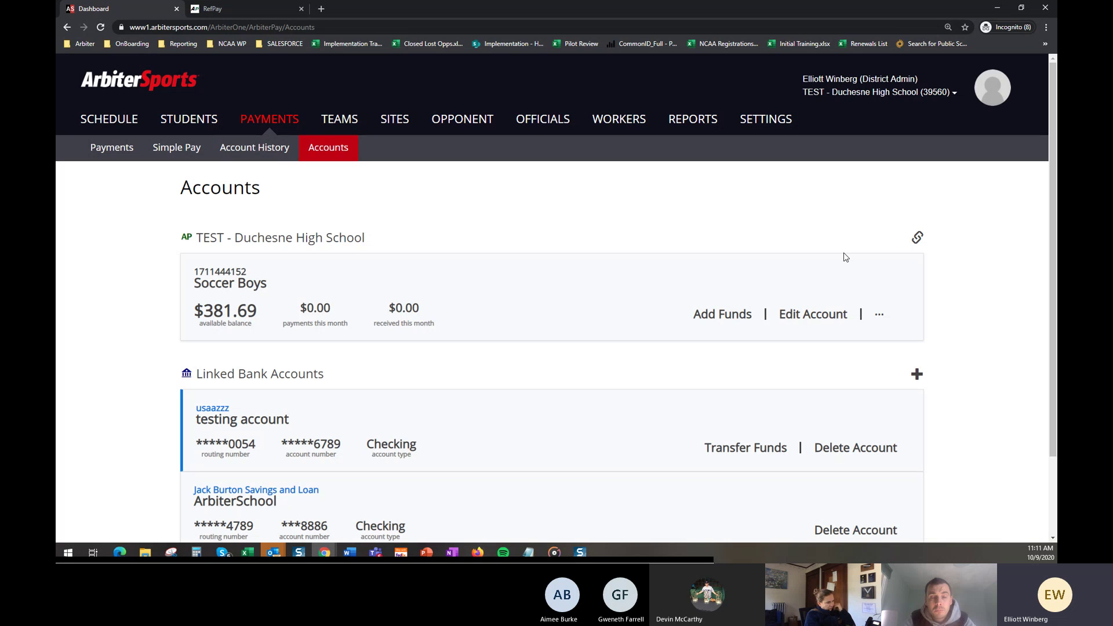
scroll(986, 237, "down", 3)
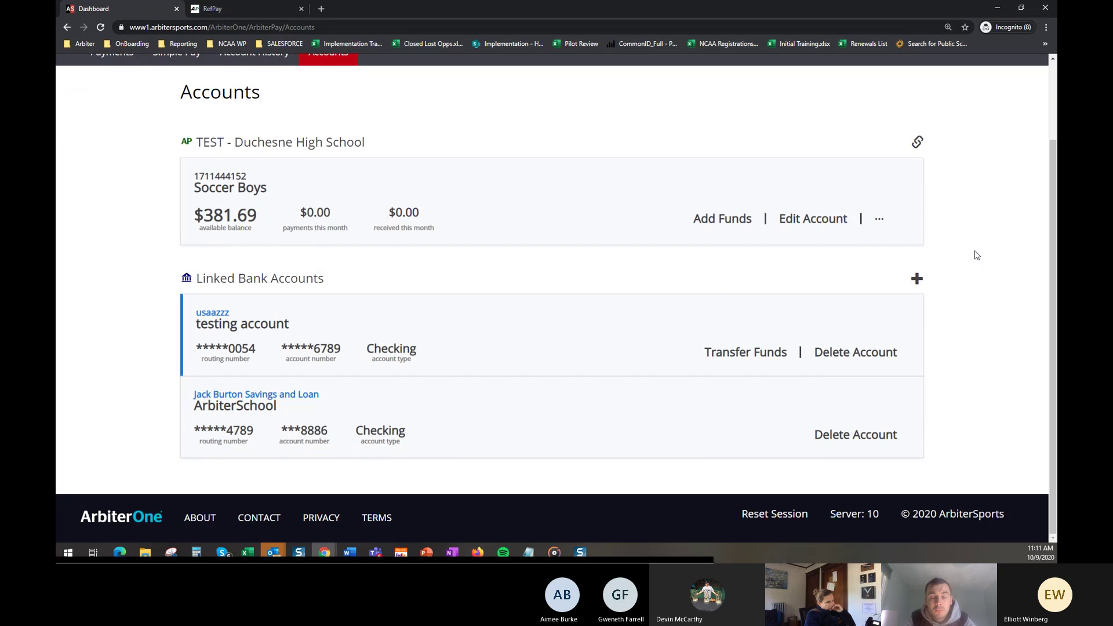
scroll(969, 261, "up", 2)
scroll(963, 265, "down", 1)
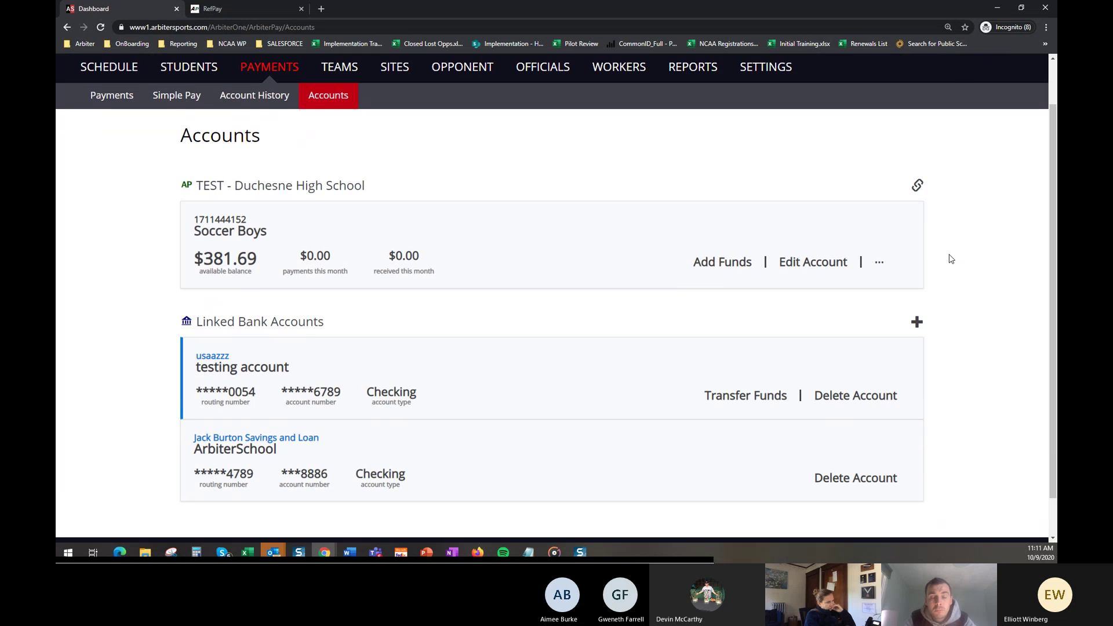
scroll(950, 257, "down", 1)
scroll(848, 202, "up", 1)
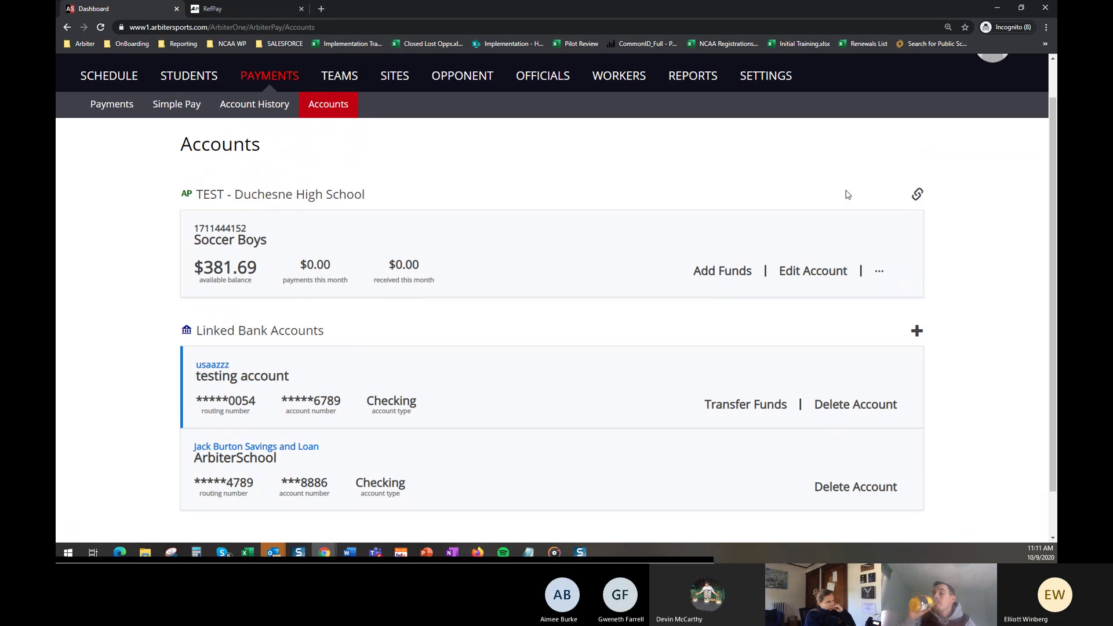
scroll(833, 201, "up", 1)
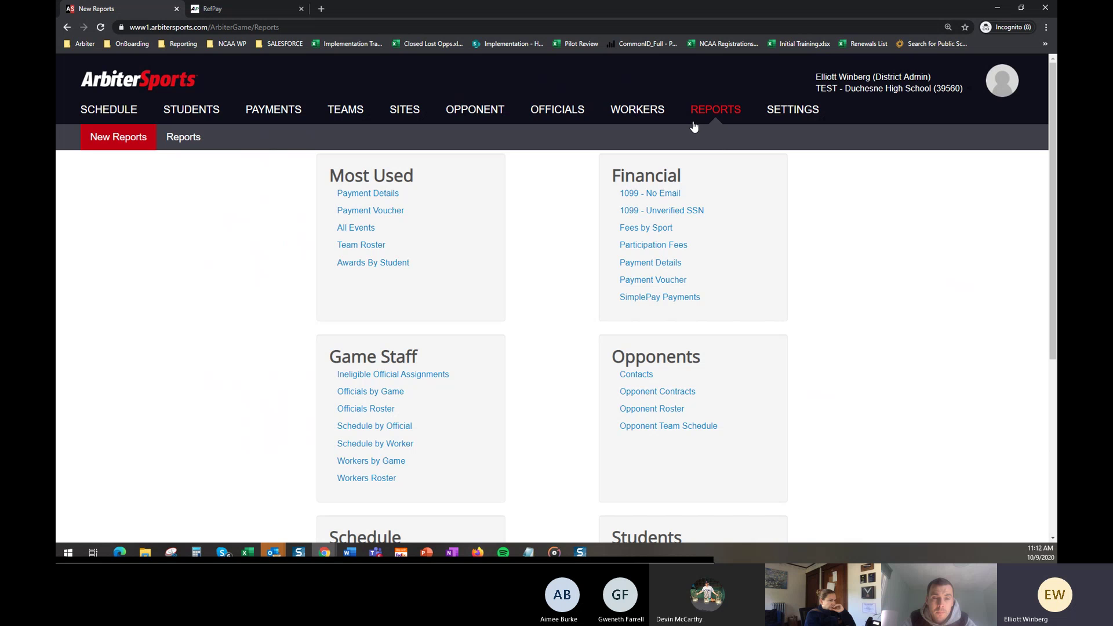
Step: Try filtering the financial Payment Details report to Basketball - Girls, Varsity and Scrimmages, and cancel without exporting
left_click(647, 270)
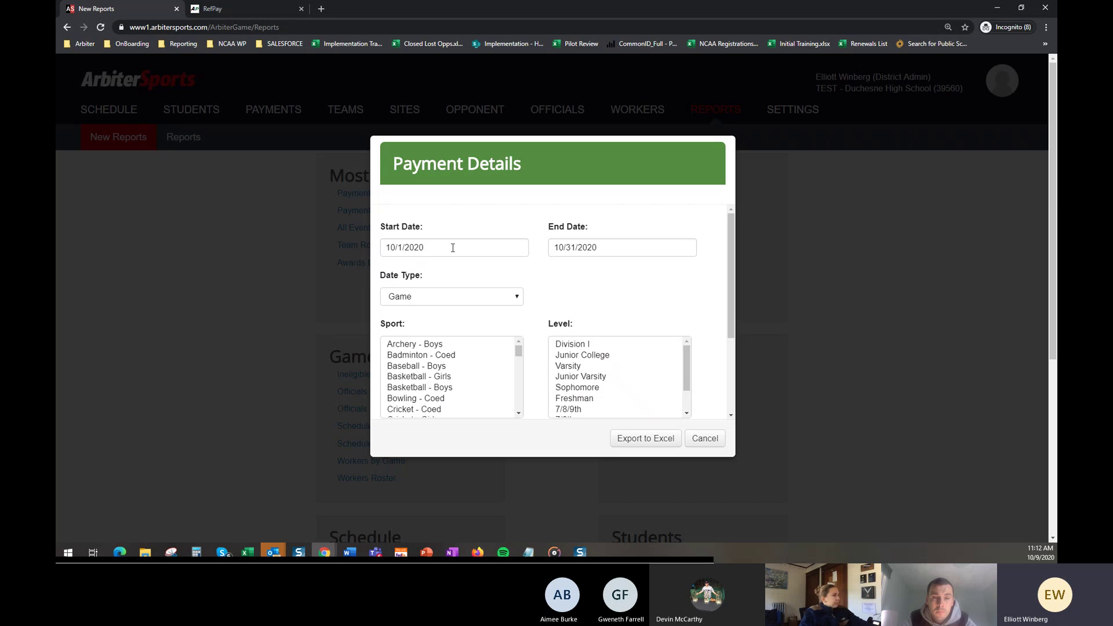
scroll(481, 271, "down", 1)
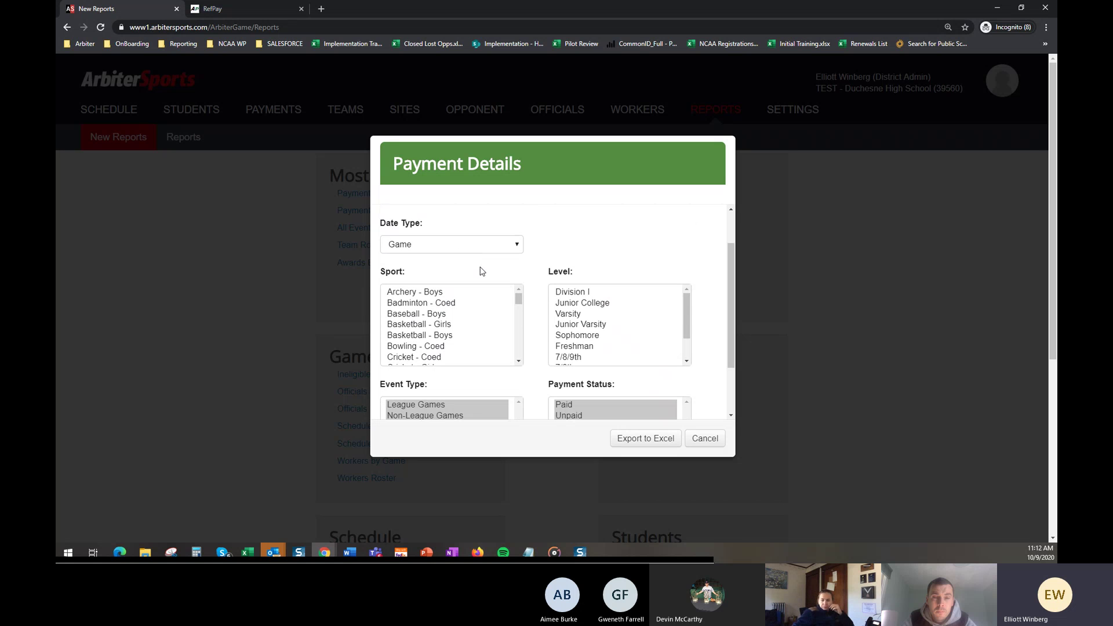
scroll(463, 284, "up", 1)
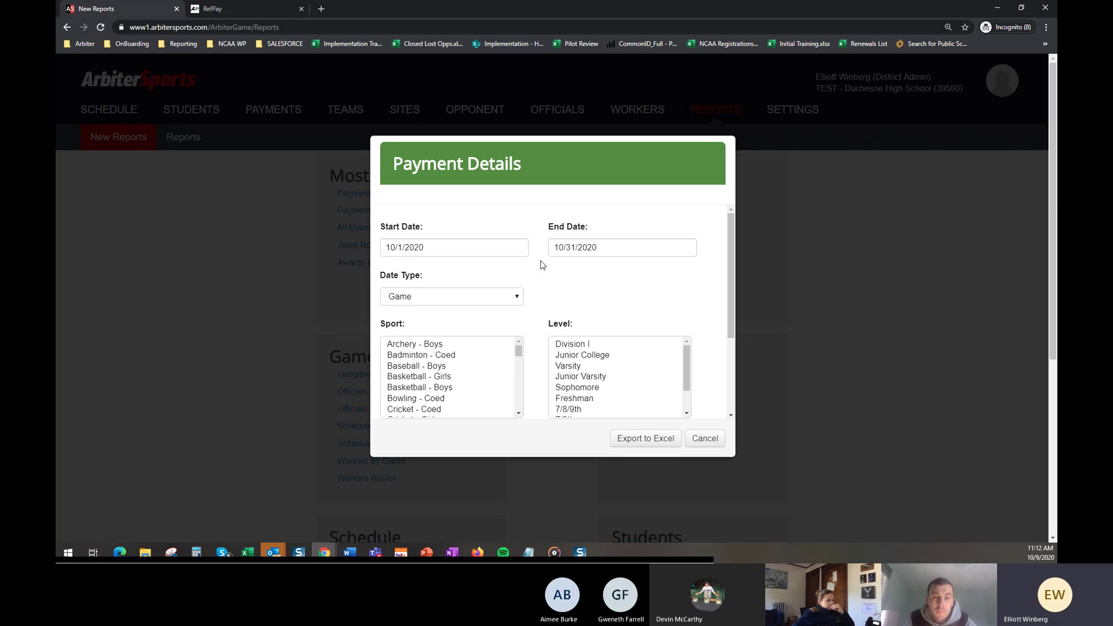
scroll(488, 301, "down", 1)
left_click(436, 327)
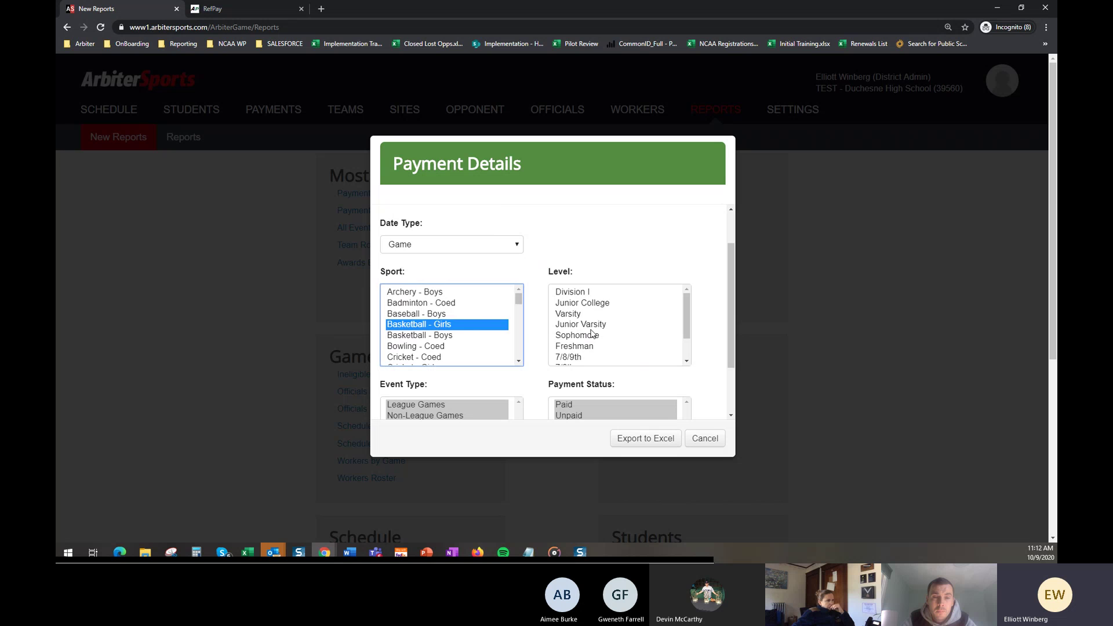
left_click(577, 314)
scroll(571, 348, "down", 1)
scroll(557, 371, "down", 1)
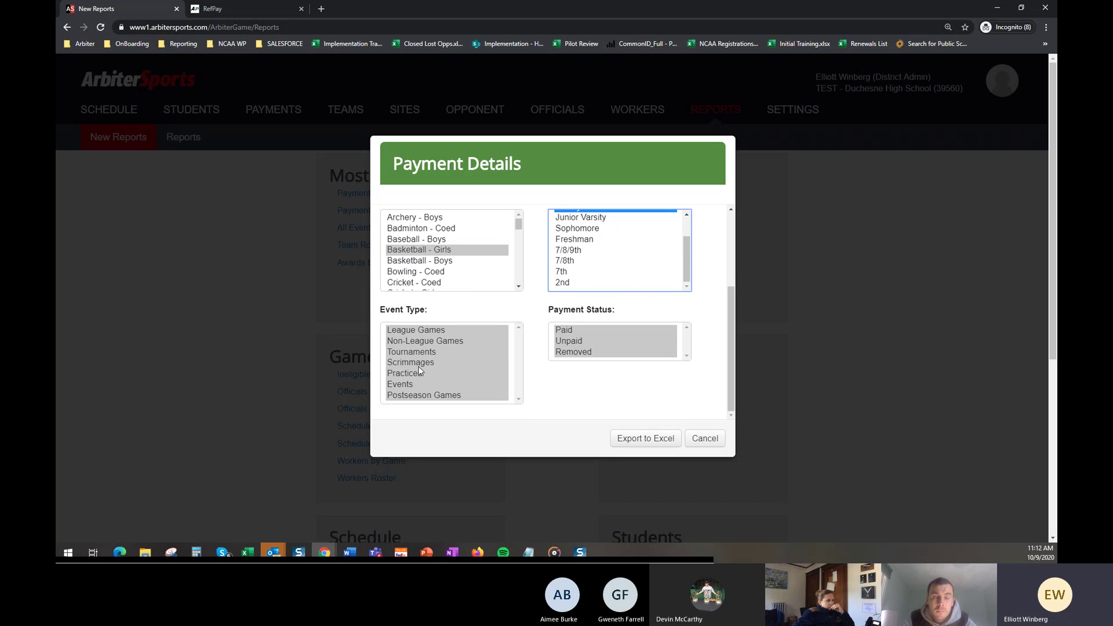
left_click(416, 363)
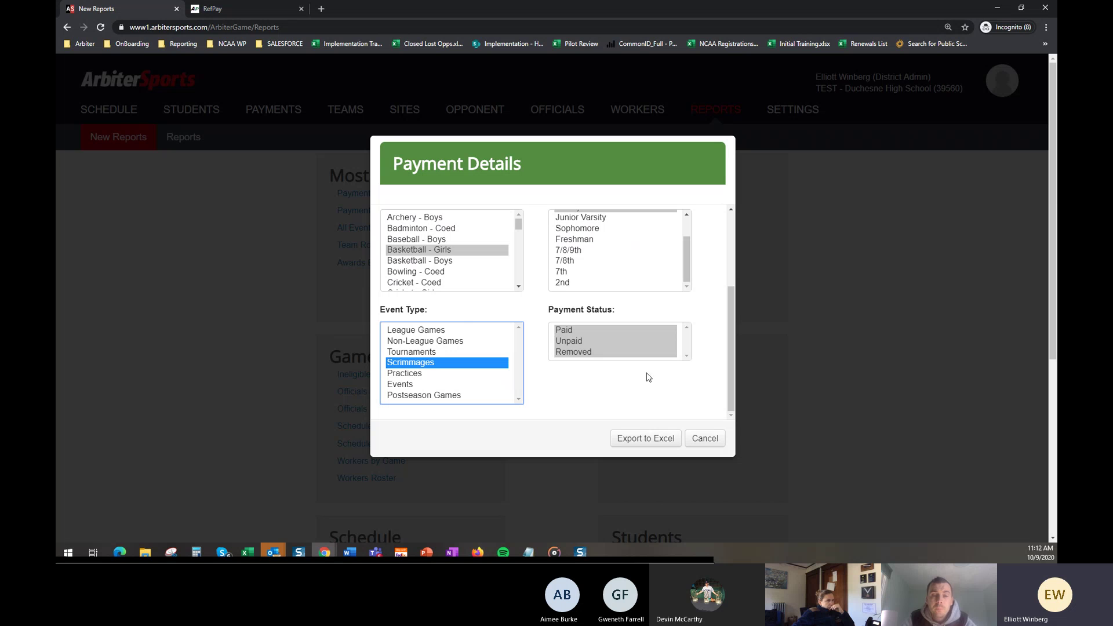
left_click(706, 438)
Step: Look through the available report categories, from Game Staff and Opponents to Schedule, Students and Teams
scroll(490, 360, "down", 4)
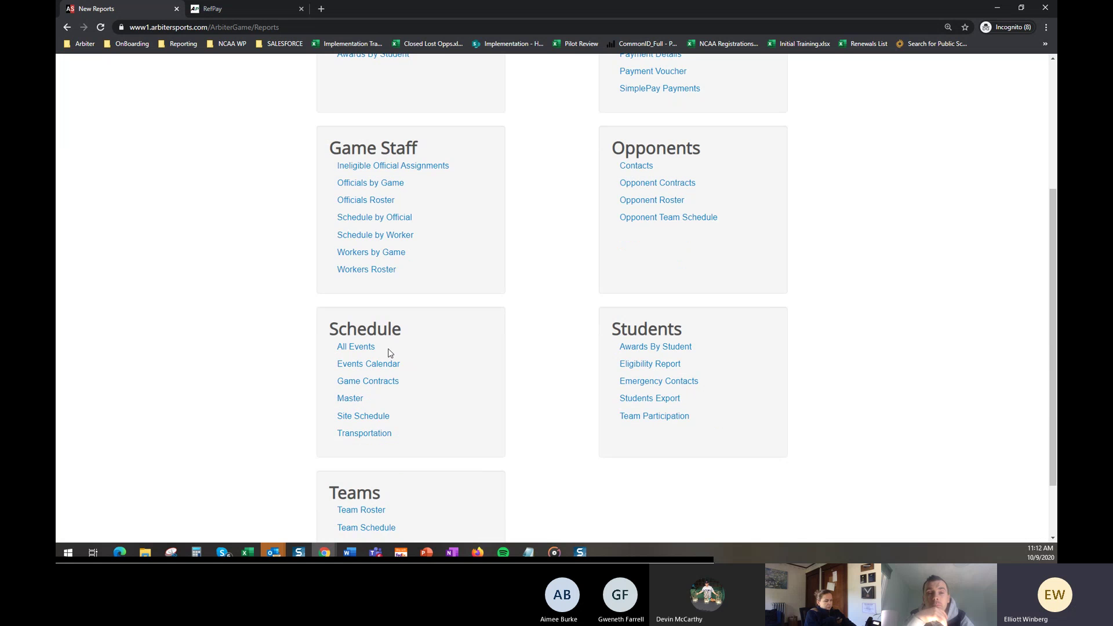
scroll(378, 362, "down", 1)
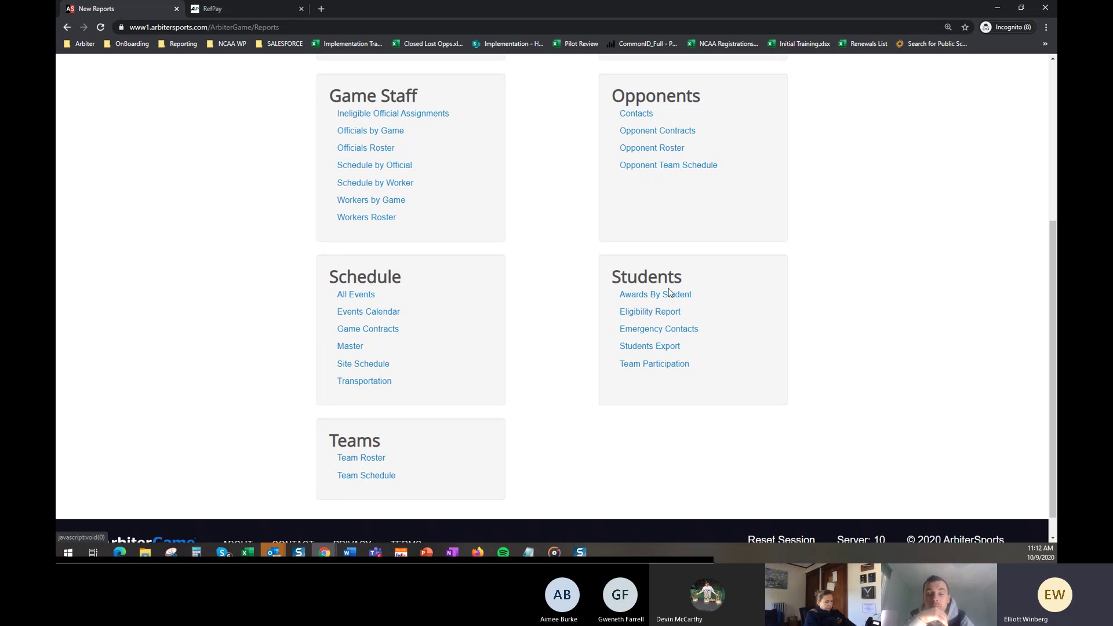
scroll(566, 293, "down", 1)
scroll(508, 339, "up", 3)
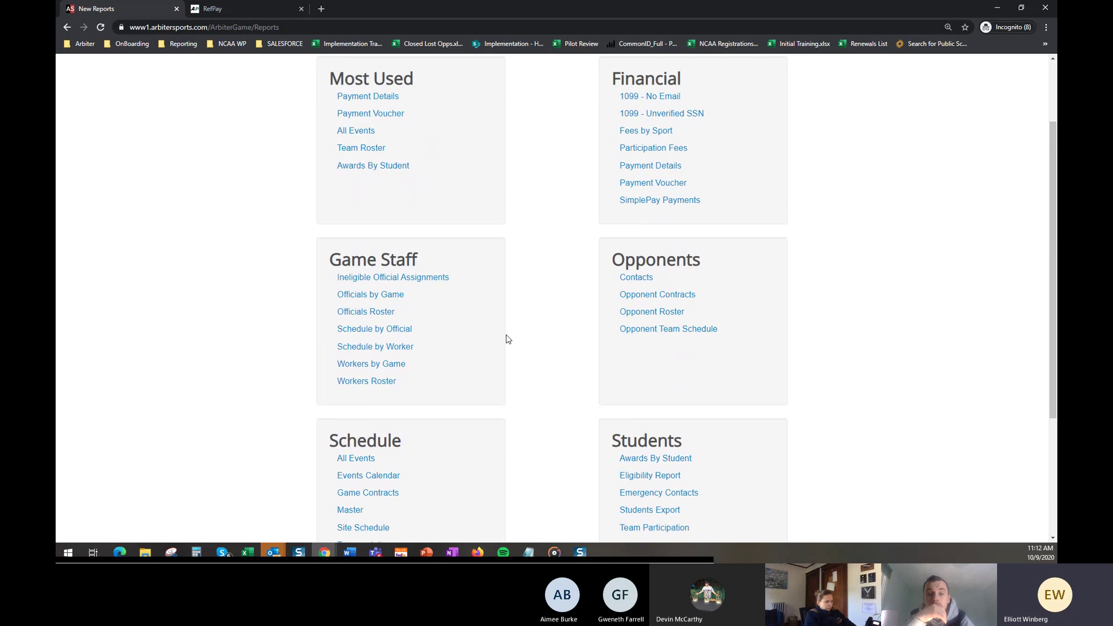
scroll(508, 339, "up", 2)
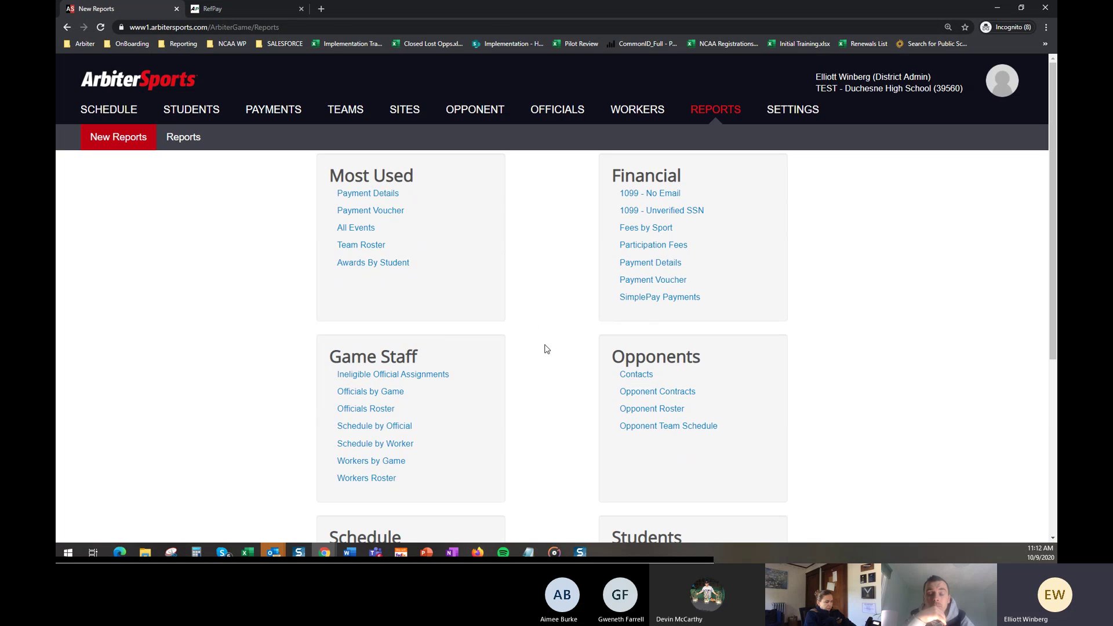
scroll(701, 410, "down", 3)
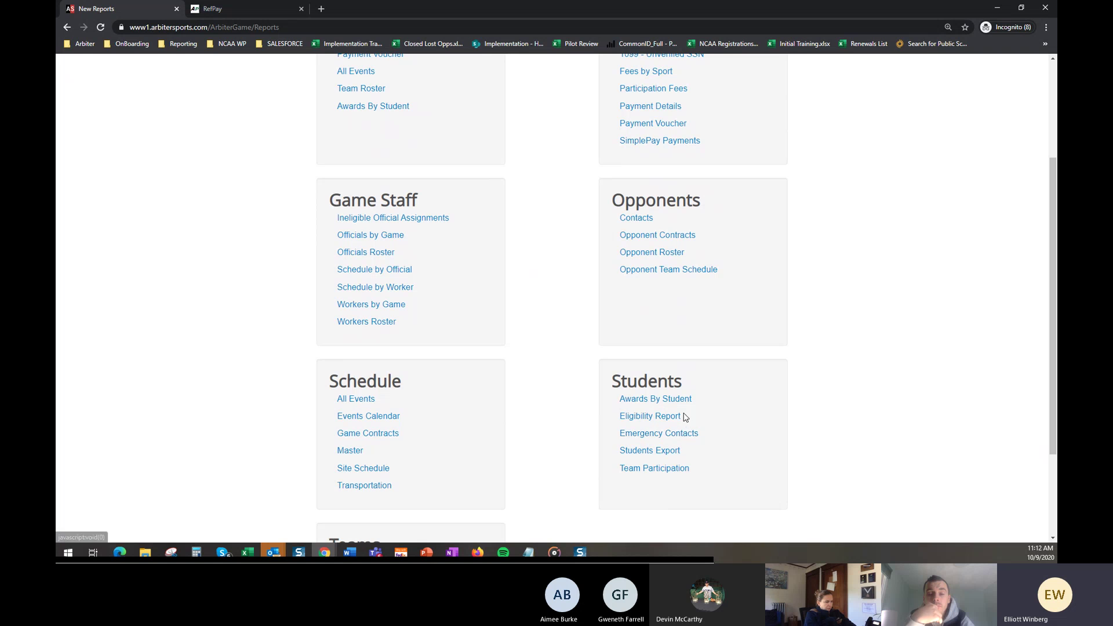
scroll(691, 428, "up", 3)
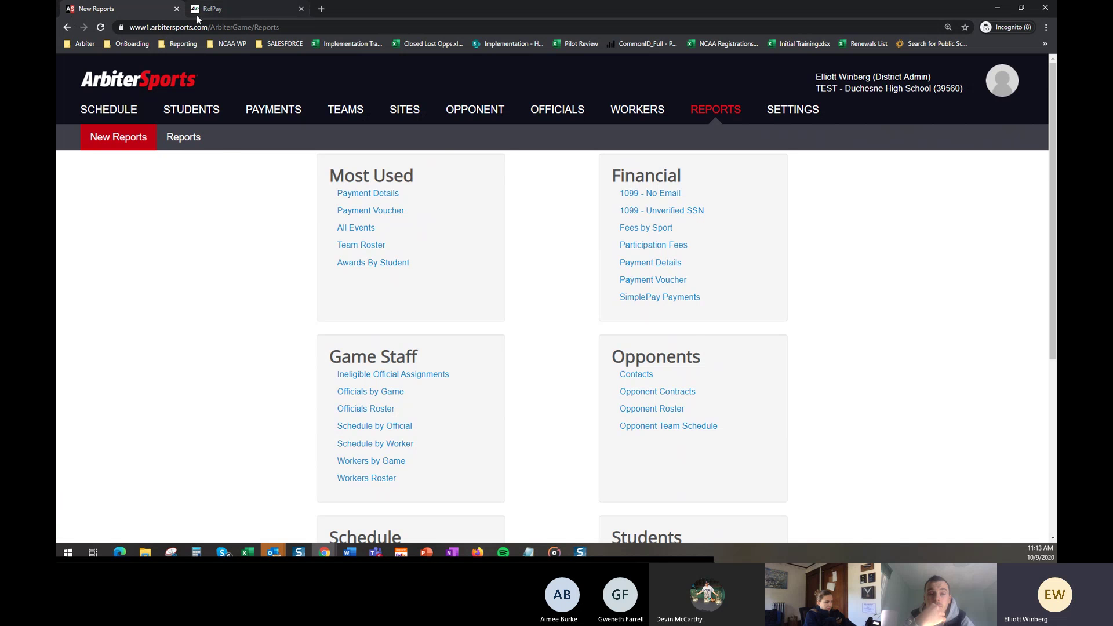
Step: Switch to the ArbiterPay site and log in with the saved username and password
left_click(213, 9)
left_click(510, 275)
left_click(502, 294)
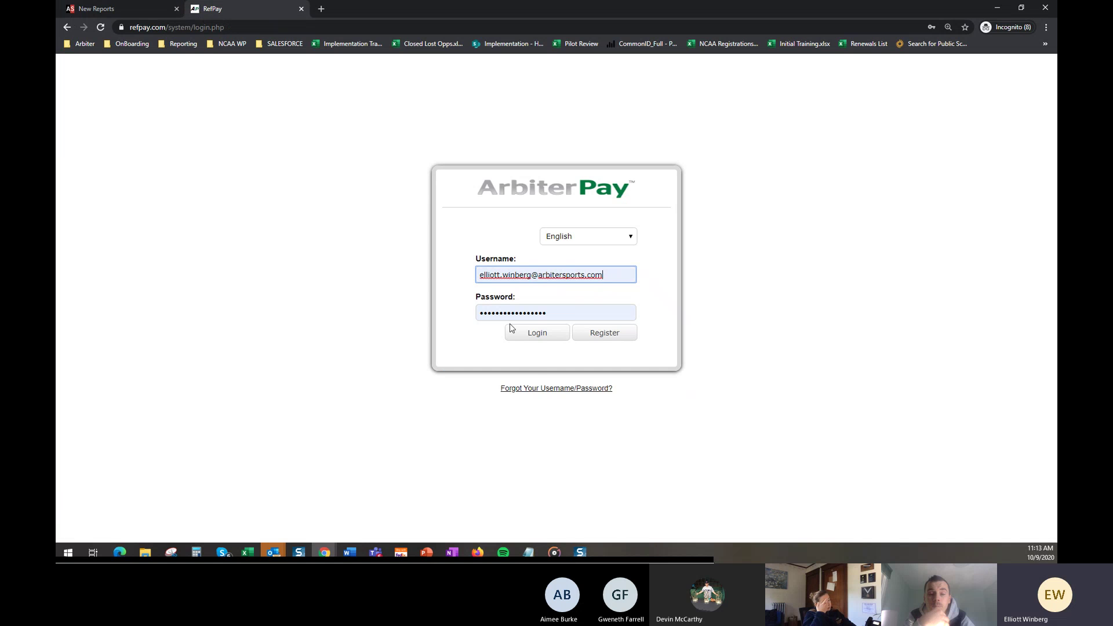
left_click(519, 336)
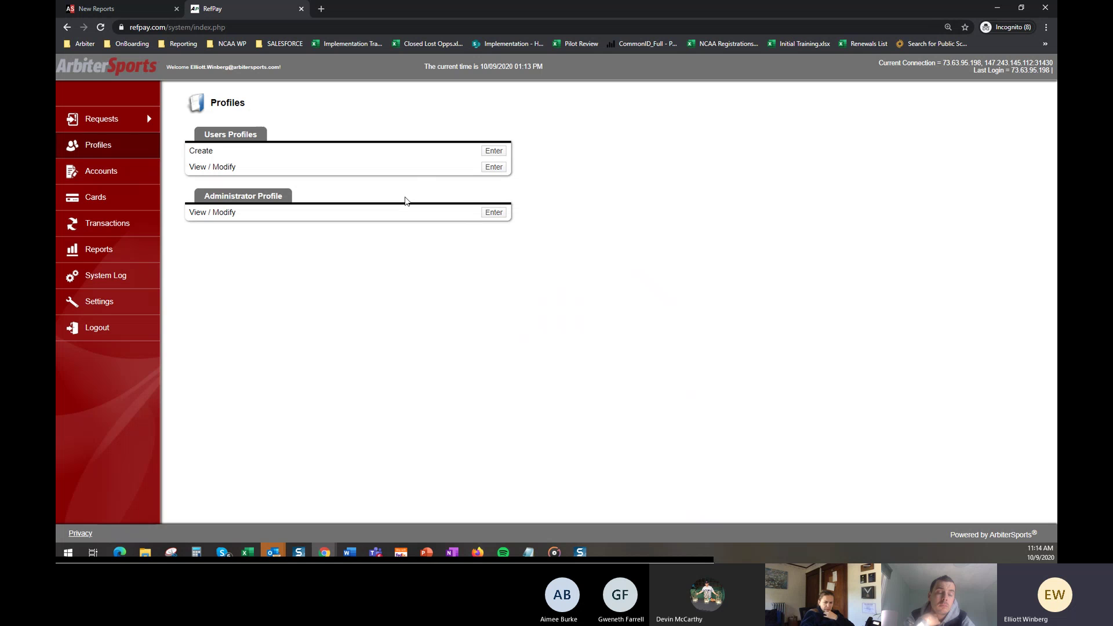
Step: Switch back to ArbiterGame and look over the full list of reports once more
left_click(142, 12)
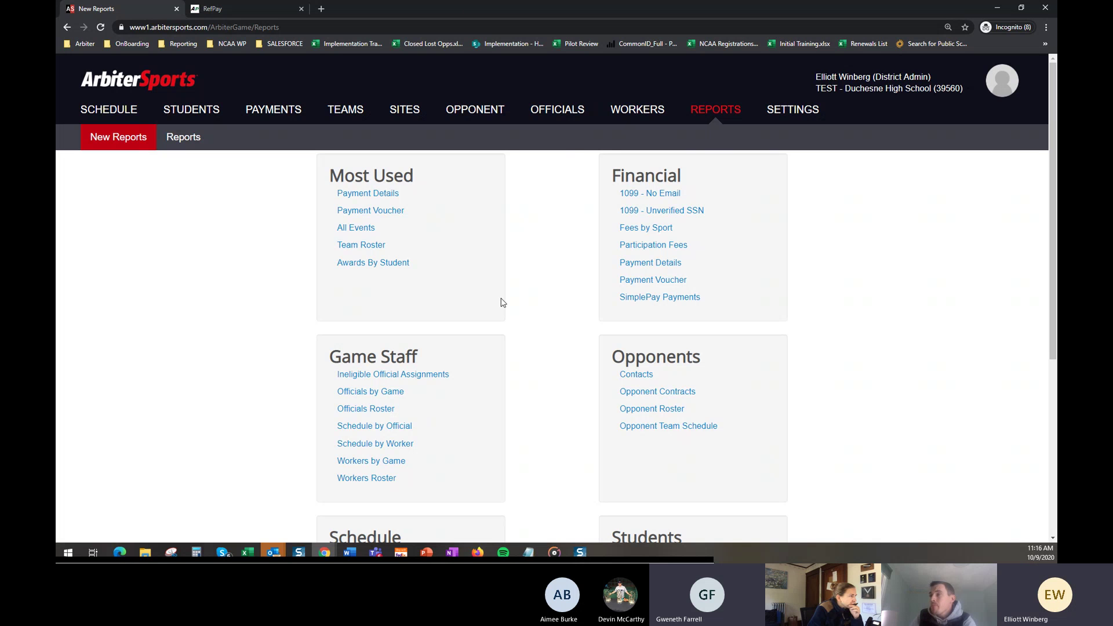
mouse_move(381, 4)
scroll(483, 400, "down", 5)
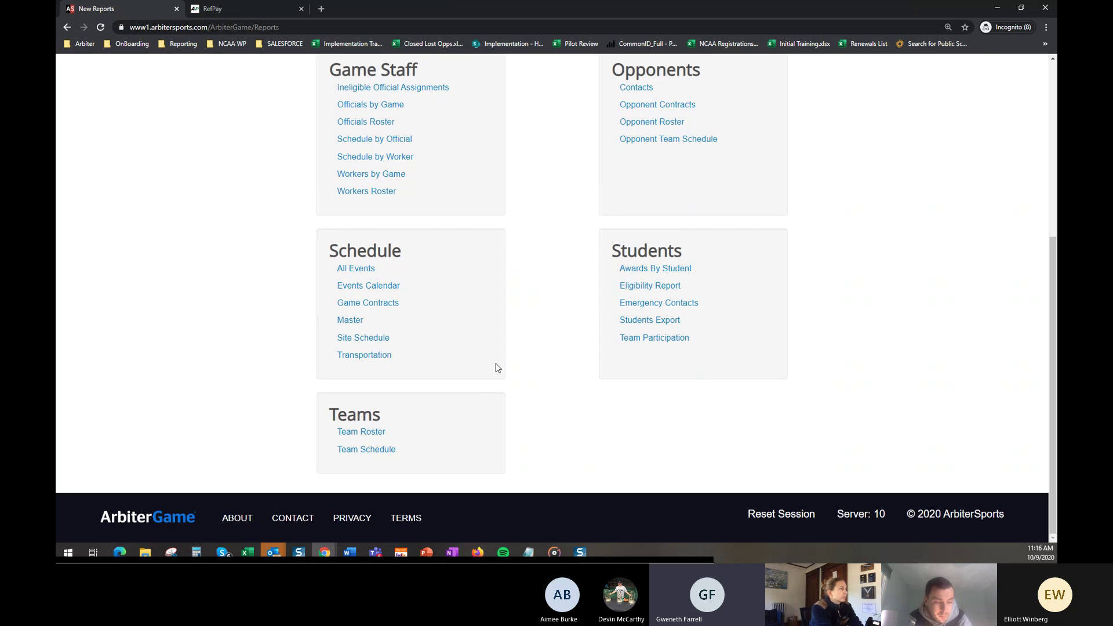
scroll(494, 365, "up", 5)
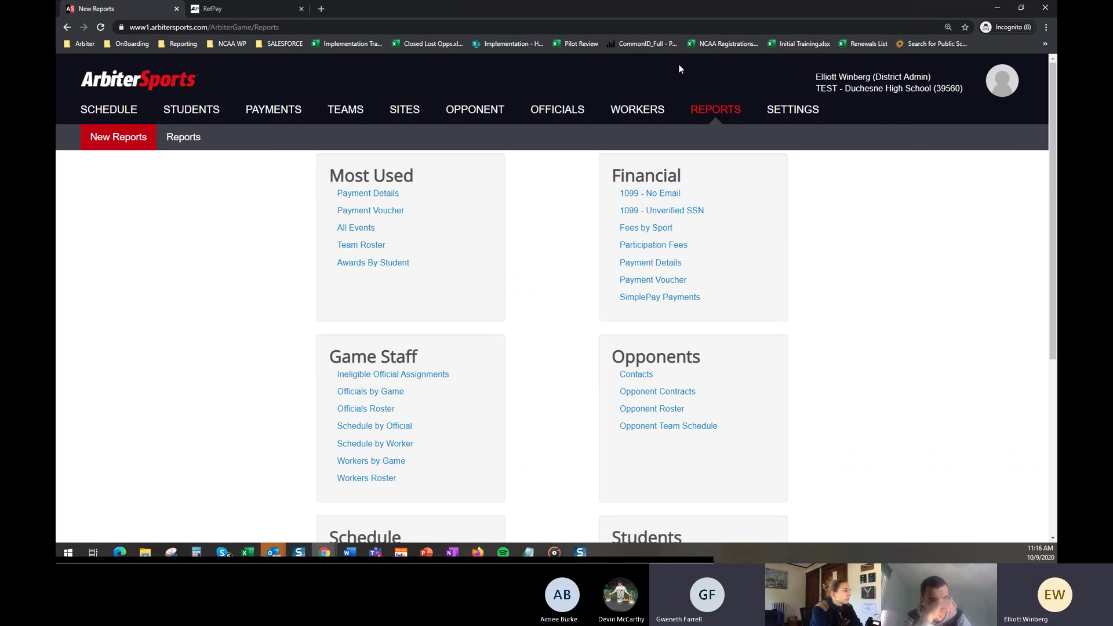
Step: Open the ArbiterSports help site from the account options and go to the Schools Community
left_click(995, 86)
left_click(938, 128)
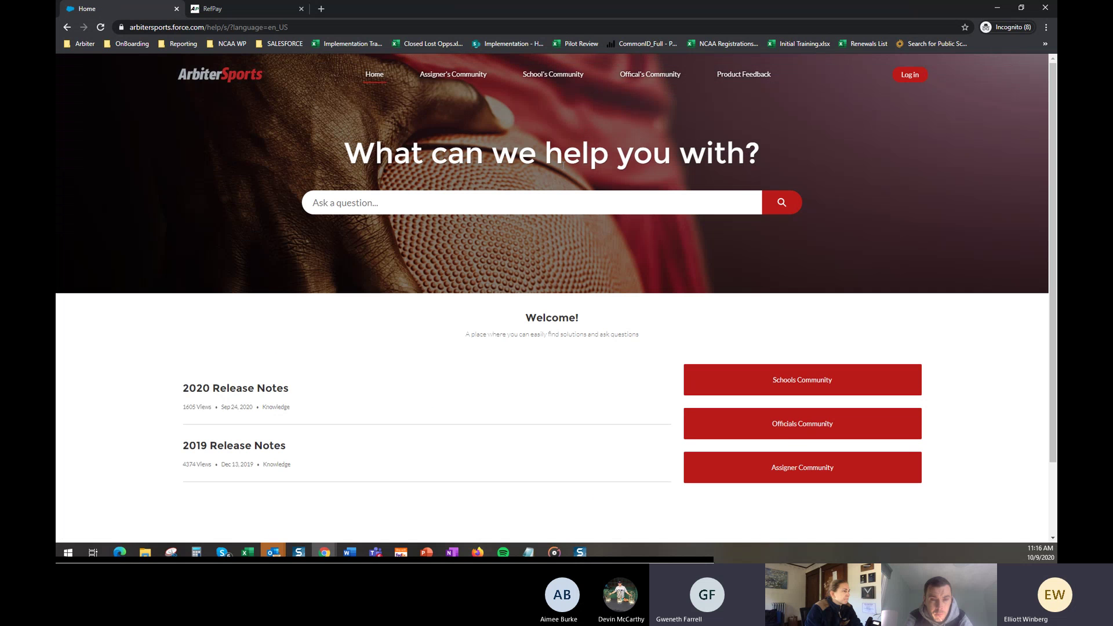
scroll(519, 238, "down", 2)
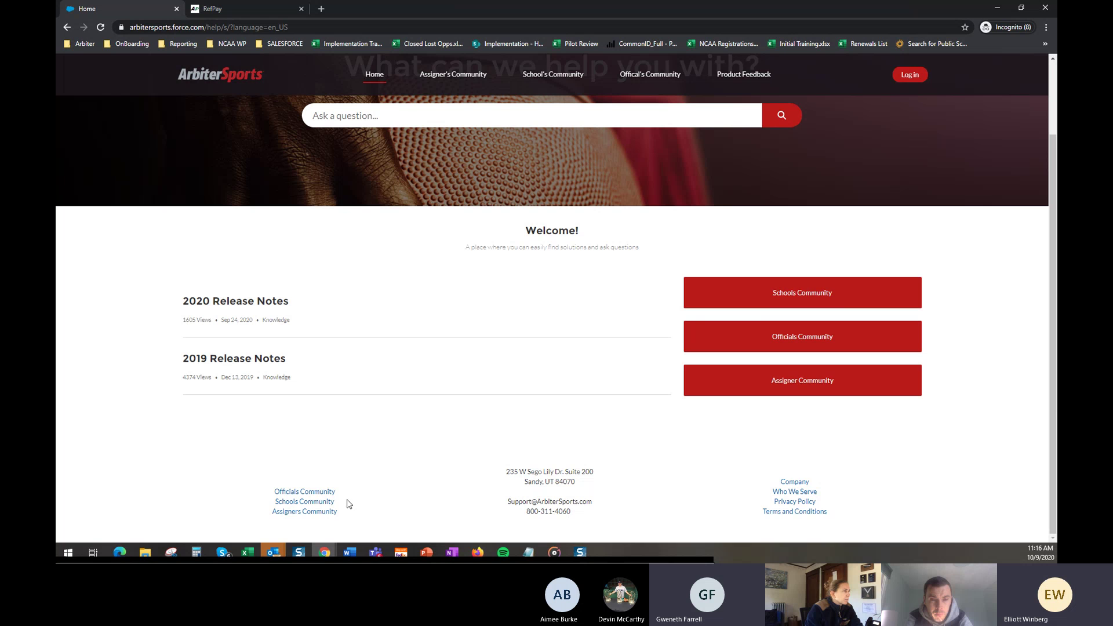
left_click(307, 503)
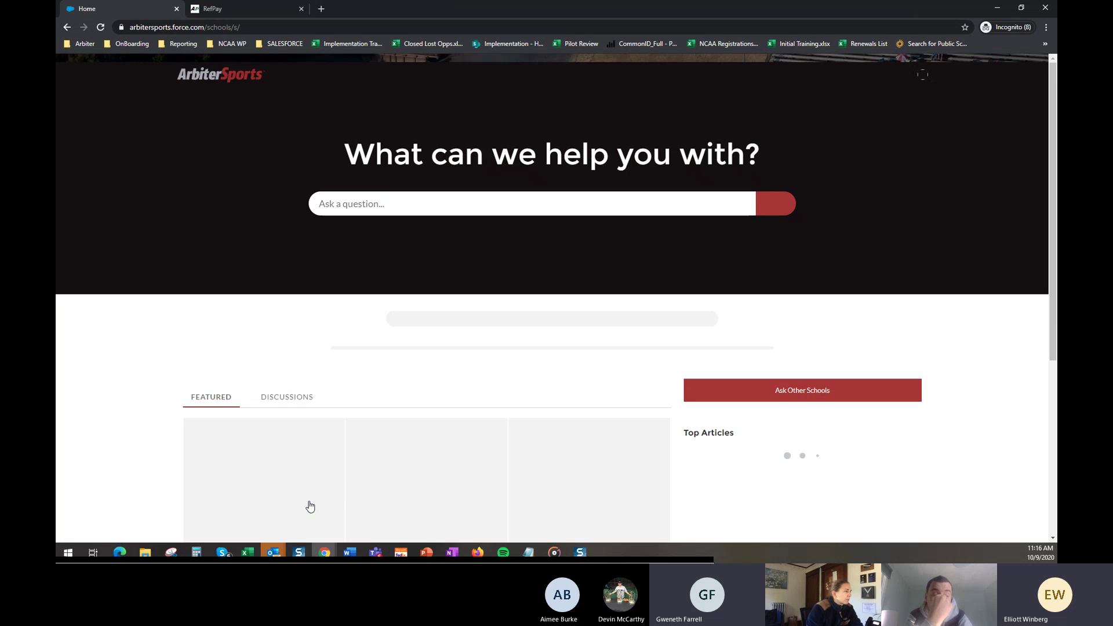
Step: Search the Schools Community for "pay officials" and open the article Paying Officials Through ArbiterGame
scroll(428, 378, "down", 5)
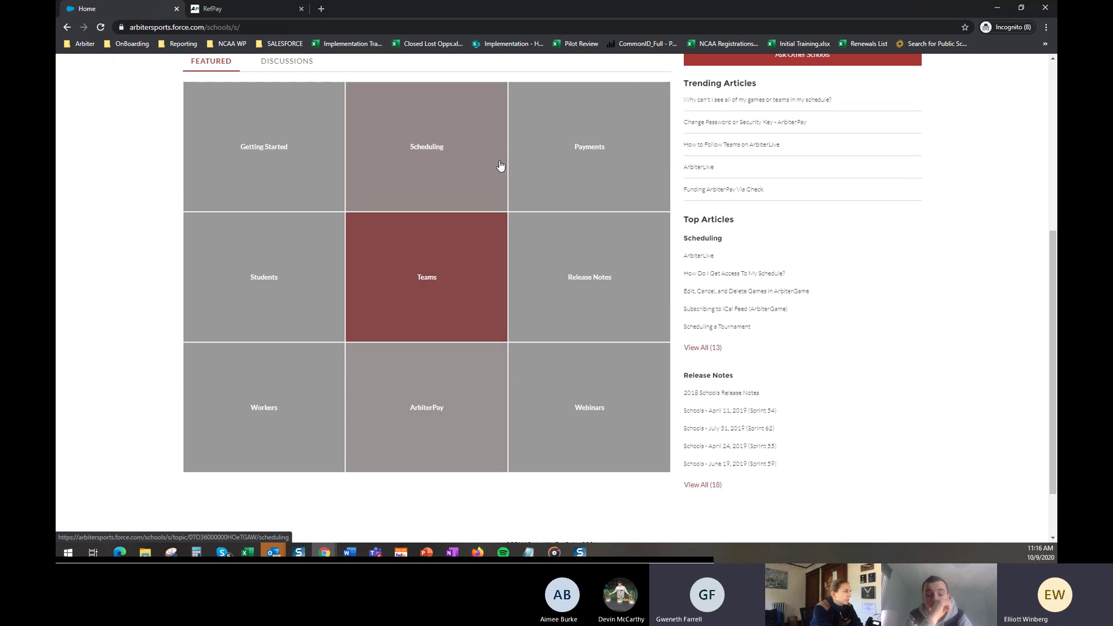
scroll(372, 123, "up", 2)
scroll(627, 164, "up", 3)
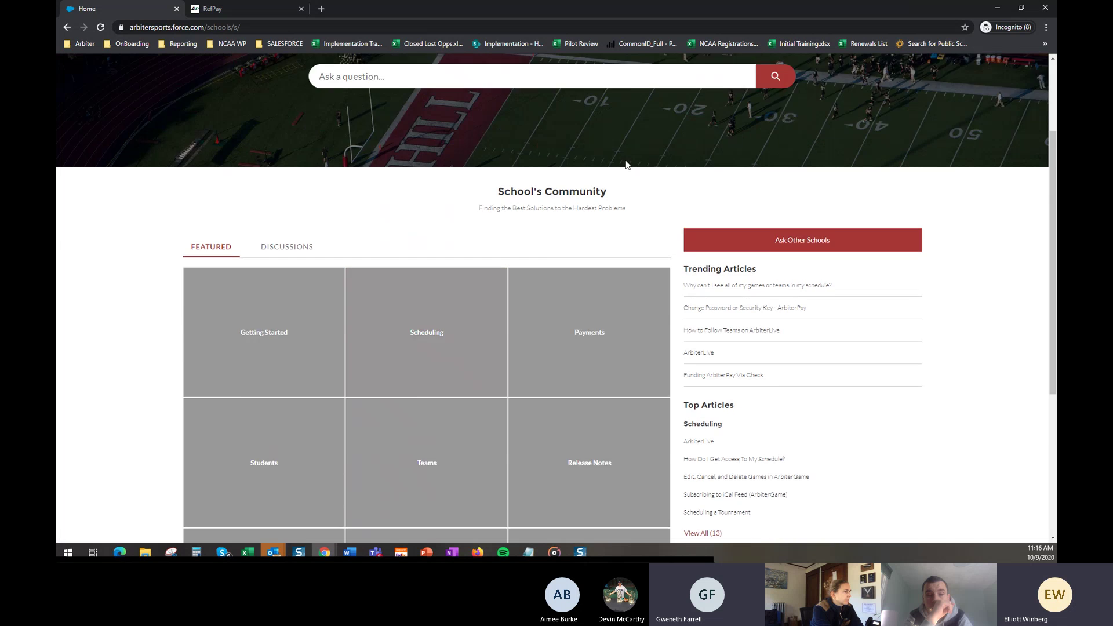
left_click(531, 144)
type("pay officials")
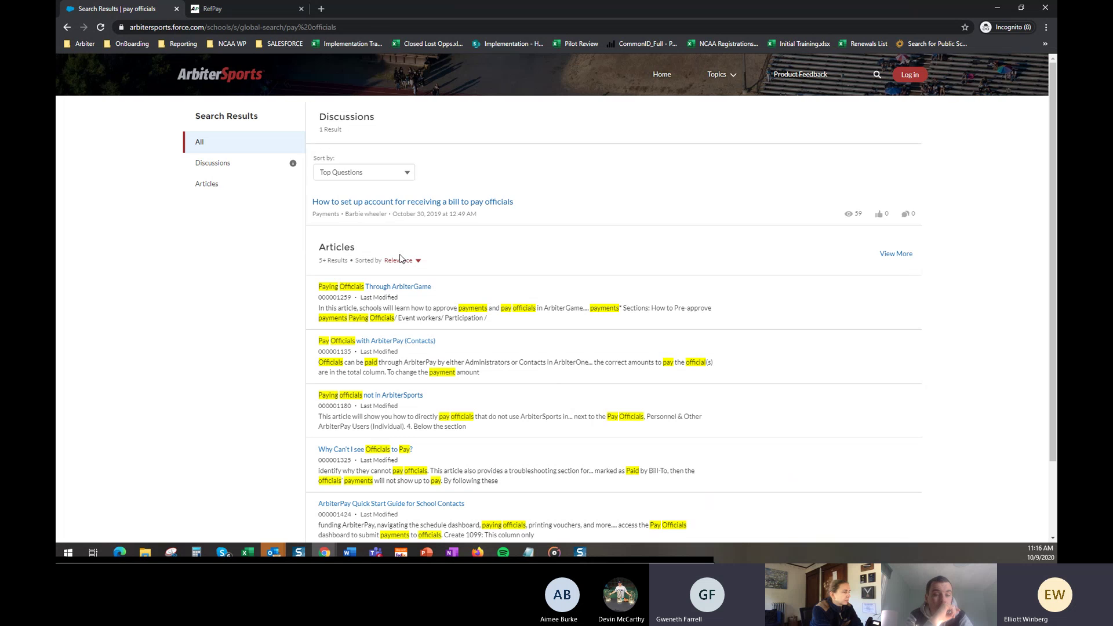
left_click(387, 287)
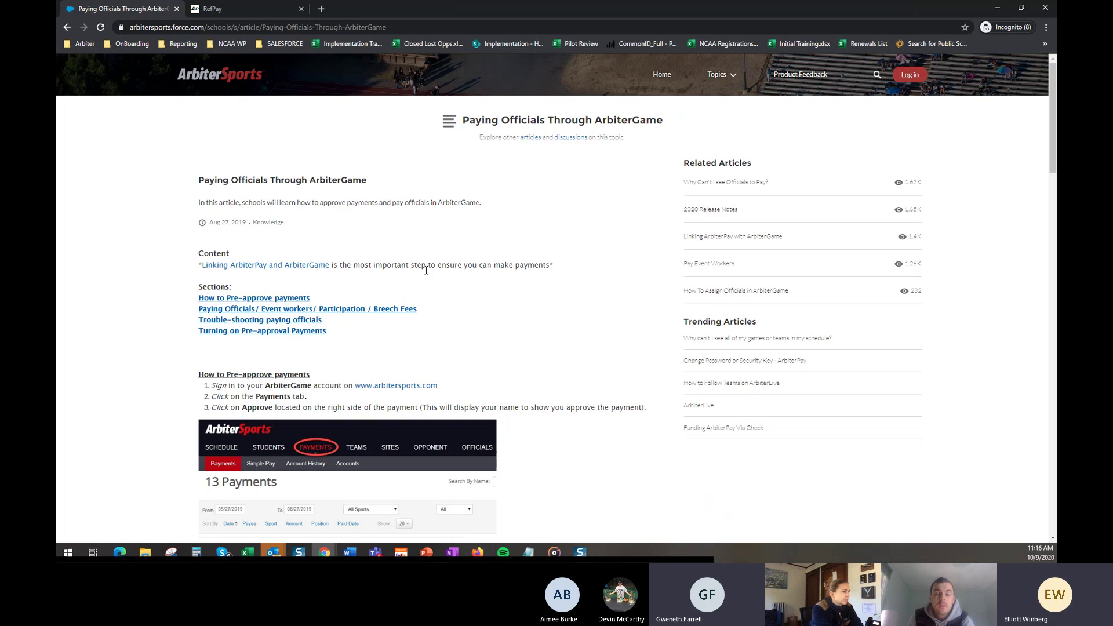
Step: Read through the article's sections on pre-approving payments and on paying officials, event workers, participation and breech fees
scroll(396, 337, "down", 1)
scroll(396, 337, "down", 5)
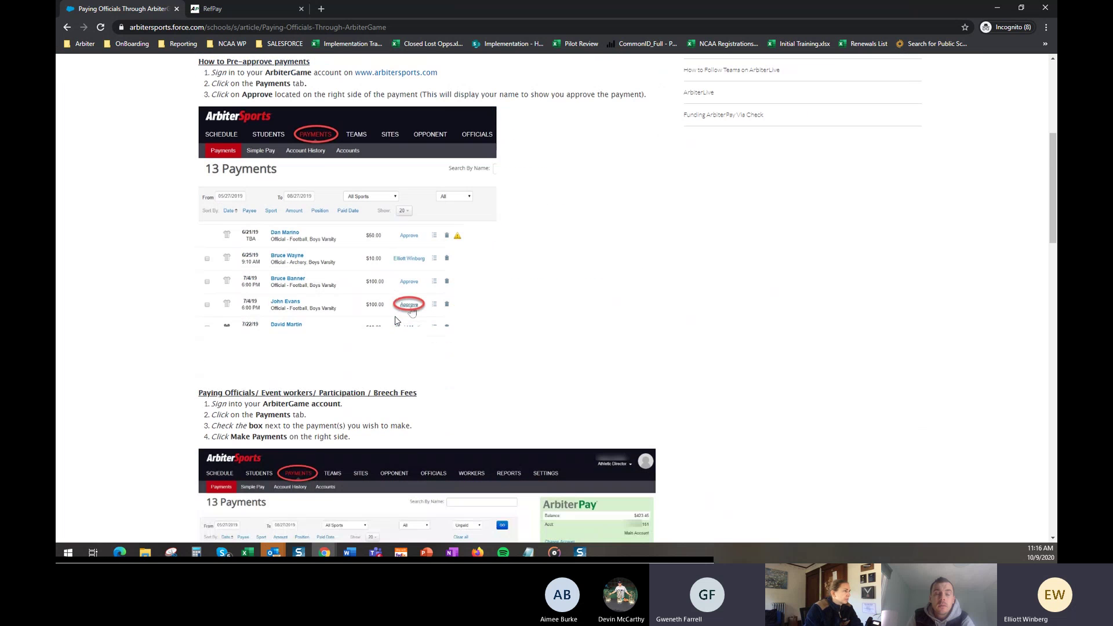
scroll(366, 307, "down", 1)
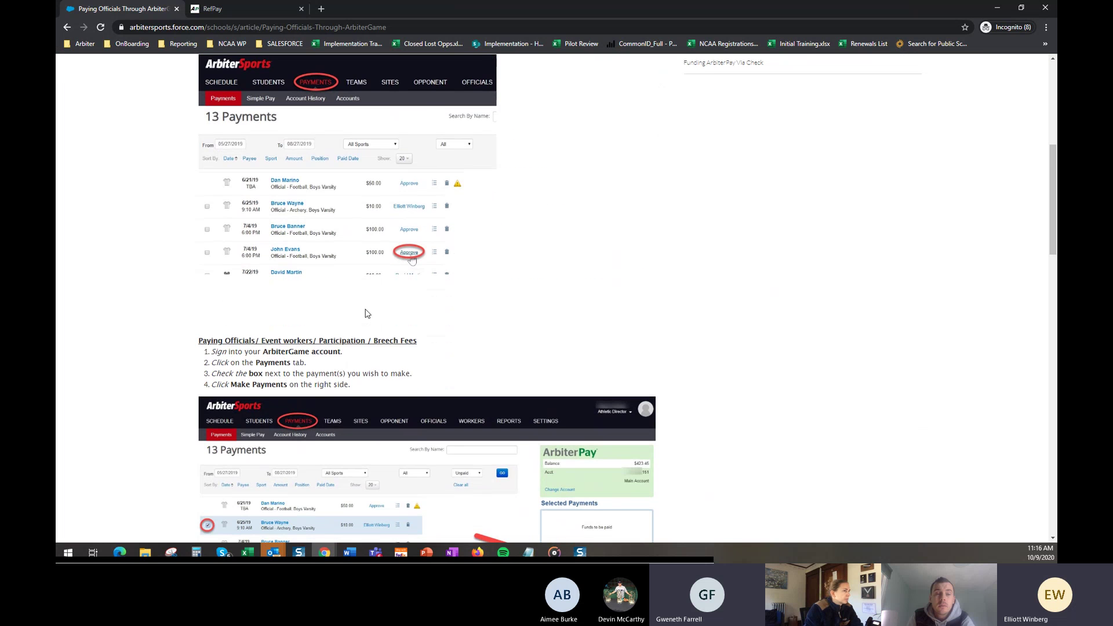
scroll(367, 314, "down", 7)
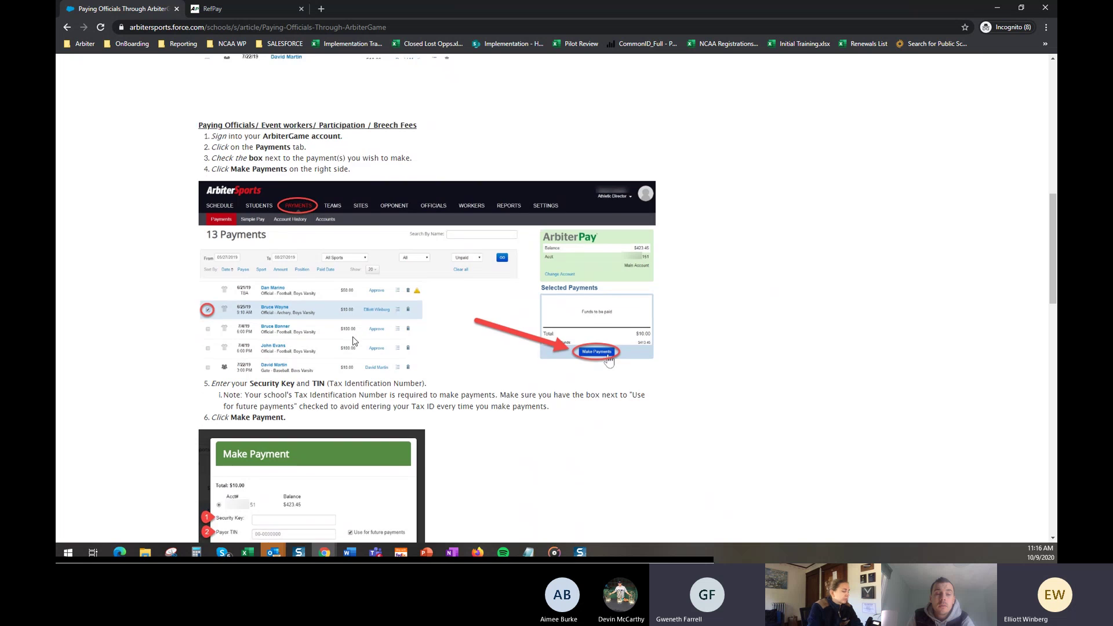
scroll(350, 341, "up", 8)
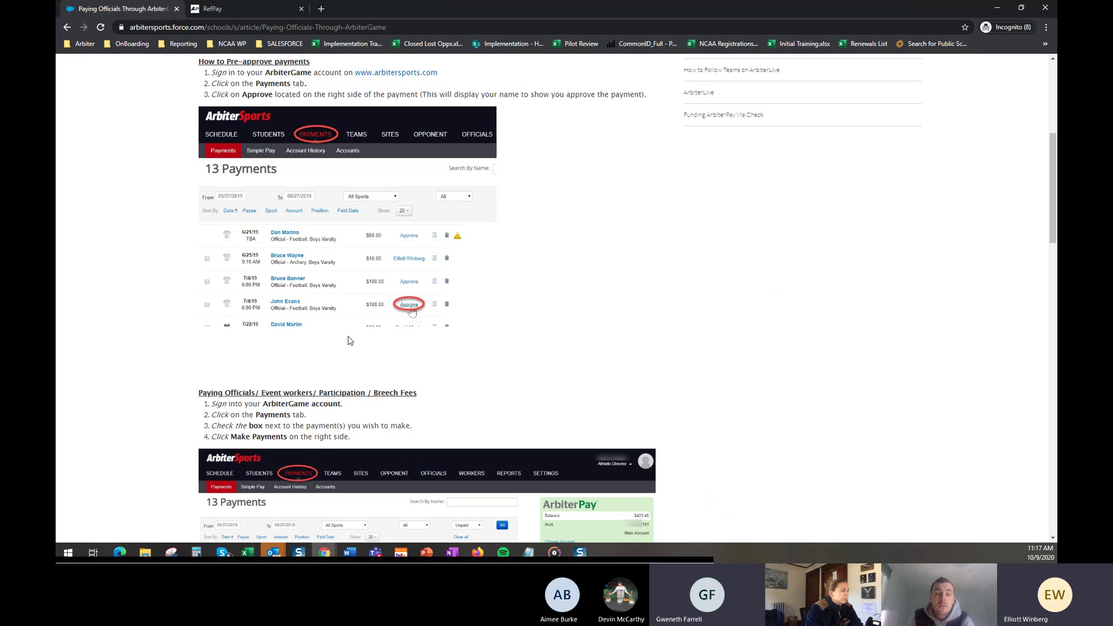
scroll(448, 385, "up", 5)
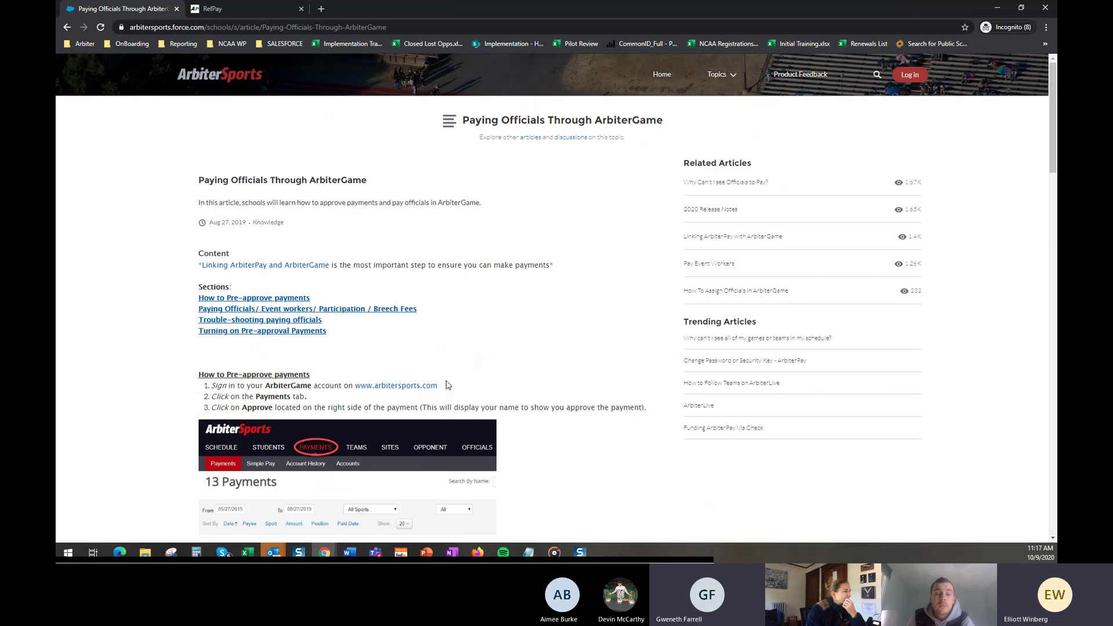
scroll(450, 400, "down", 5)
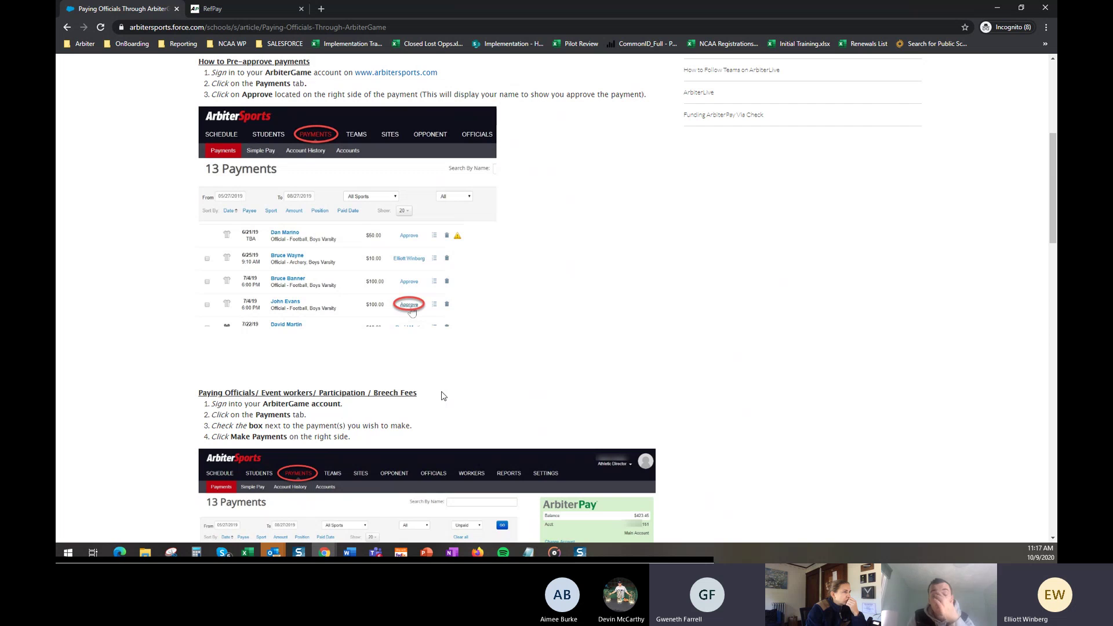
scroll(444, 396, "up", 3)
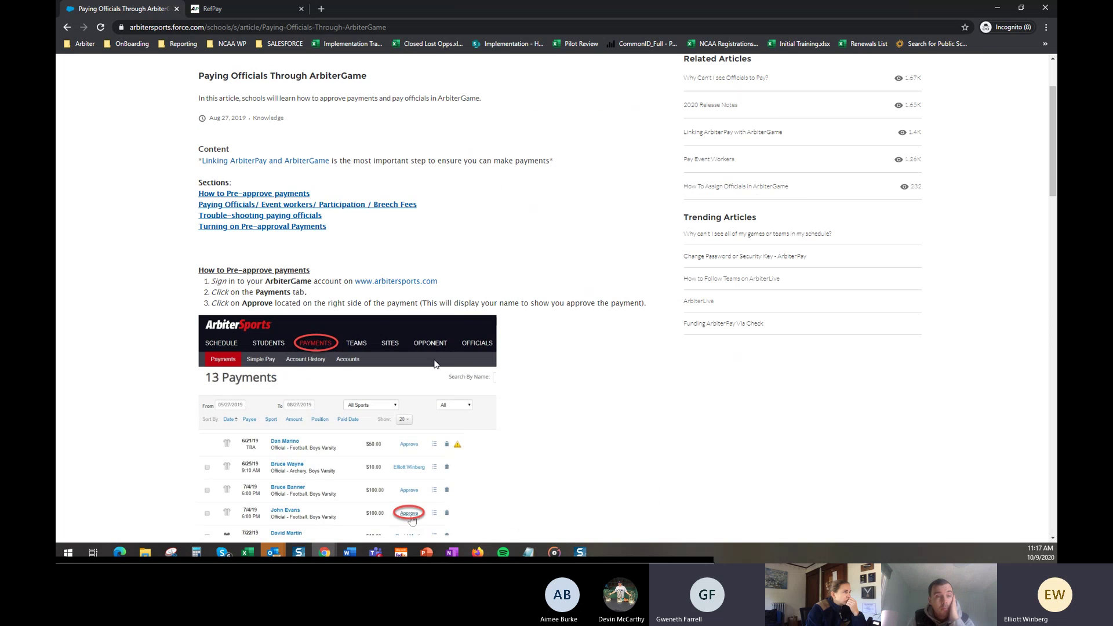
scroll(432, 366, "up", 2)
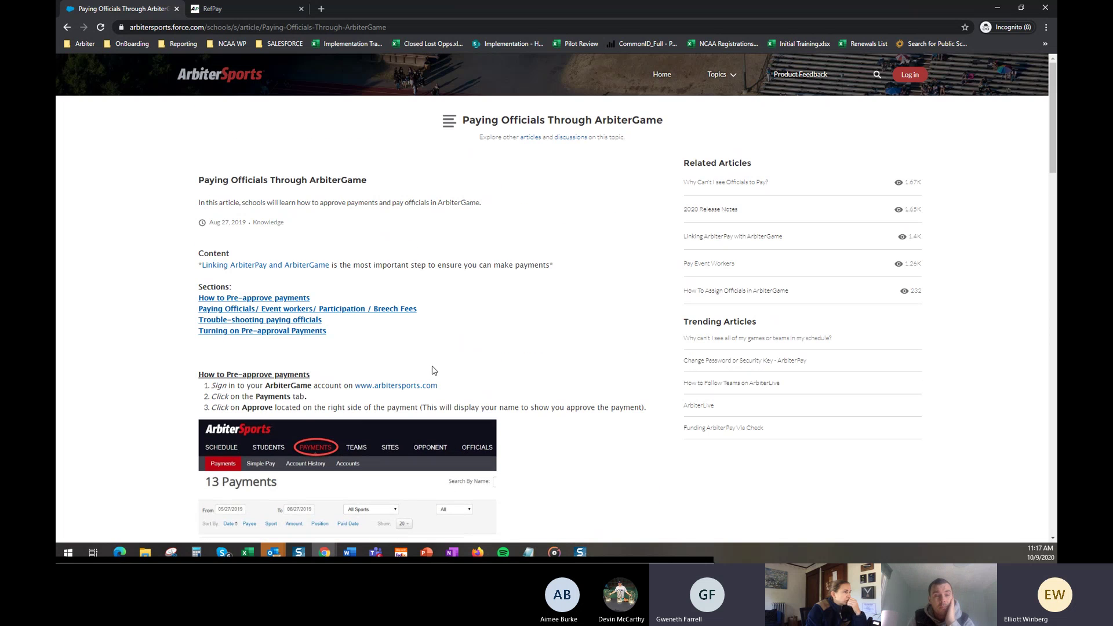
Step: Check the ArbiterPay site briefly, then leave the help site and return to the ArbiterGame reports page
left_click(265, 9)
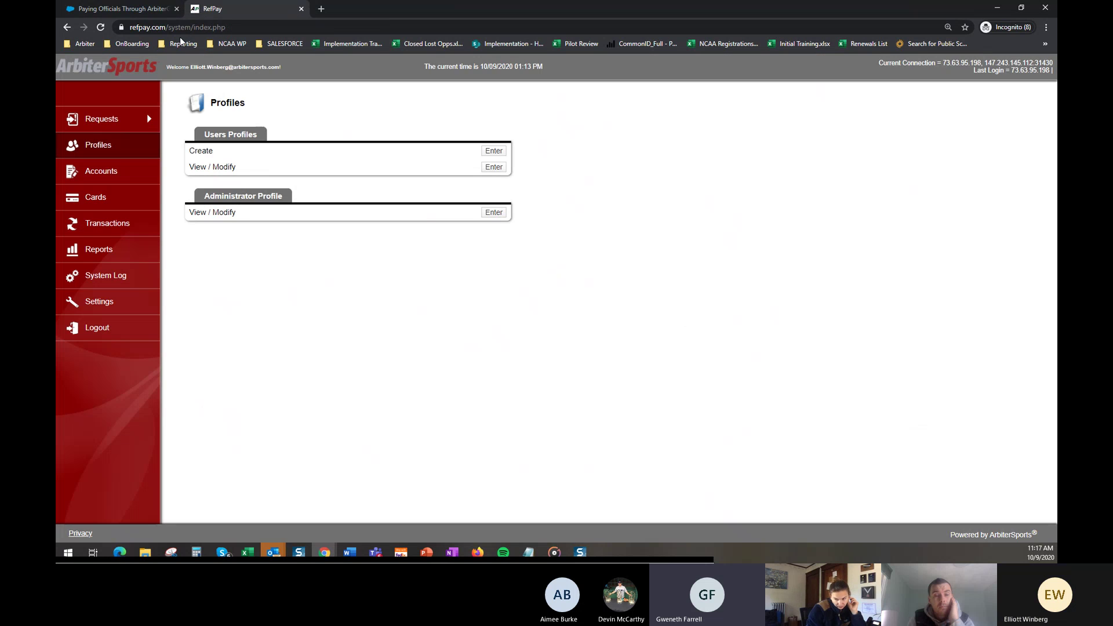
key("ctrl+Tab")
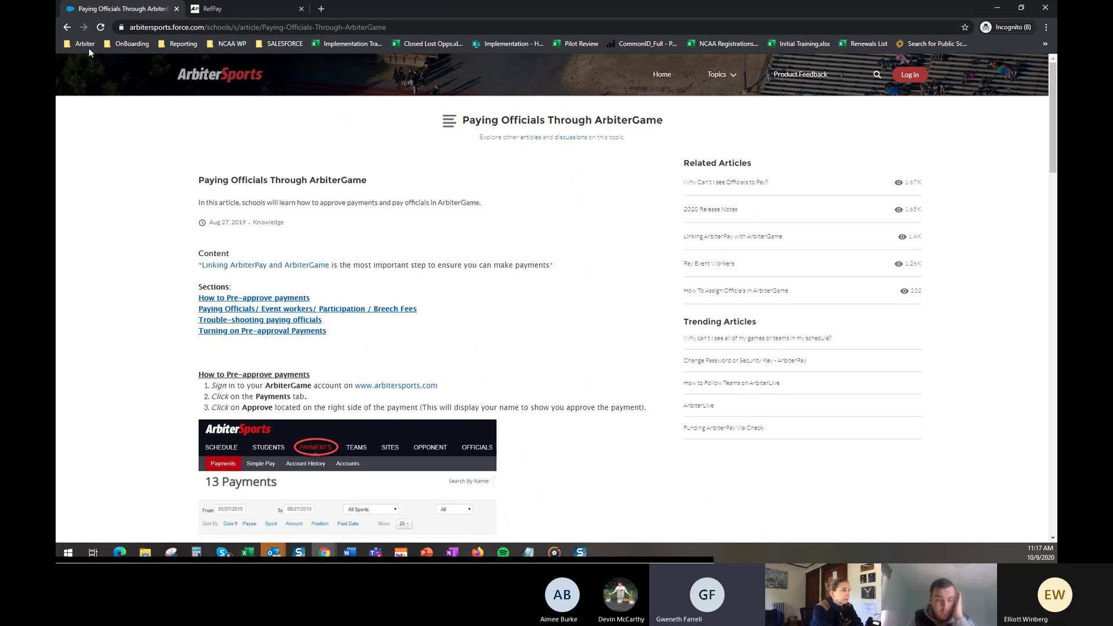
left_click(67, 27)
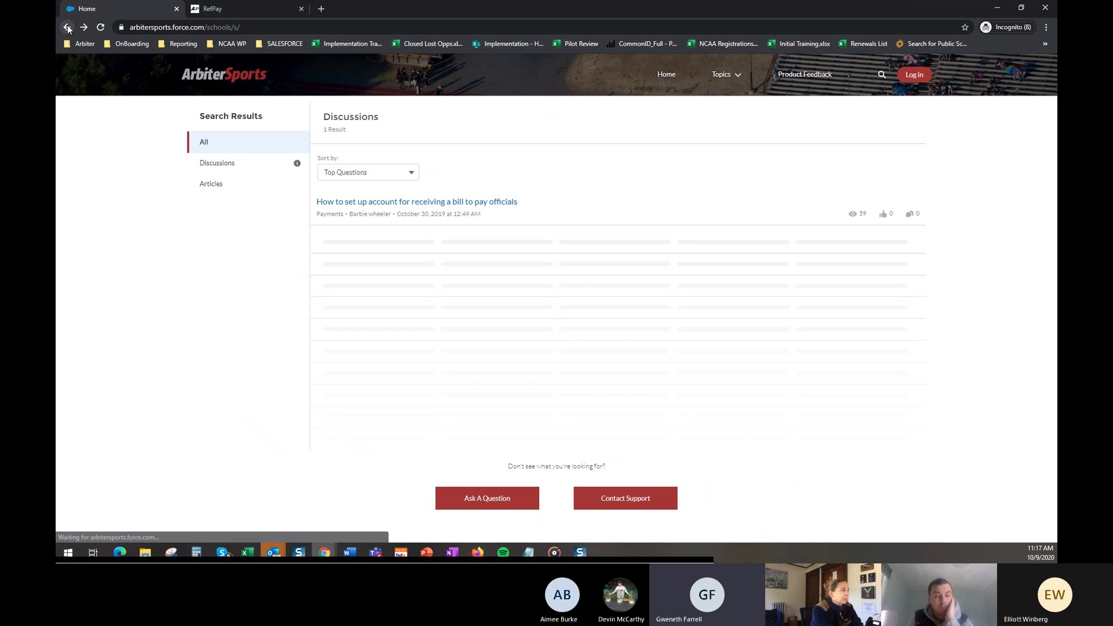
left_click(67, 27)
left_click(67, 27)
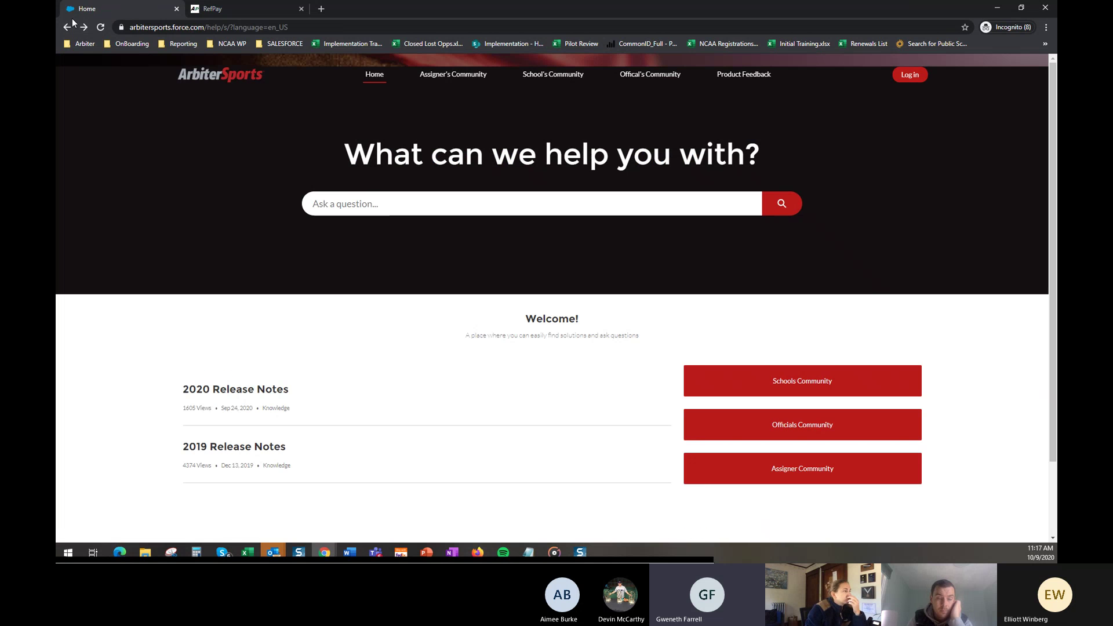
left_click(71, 21)
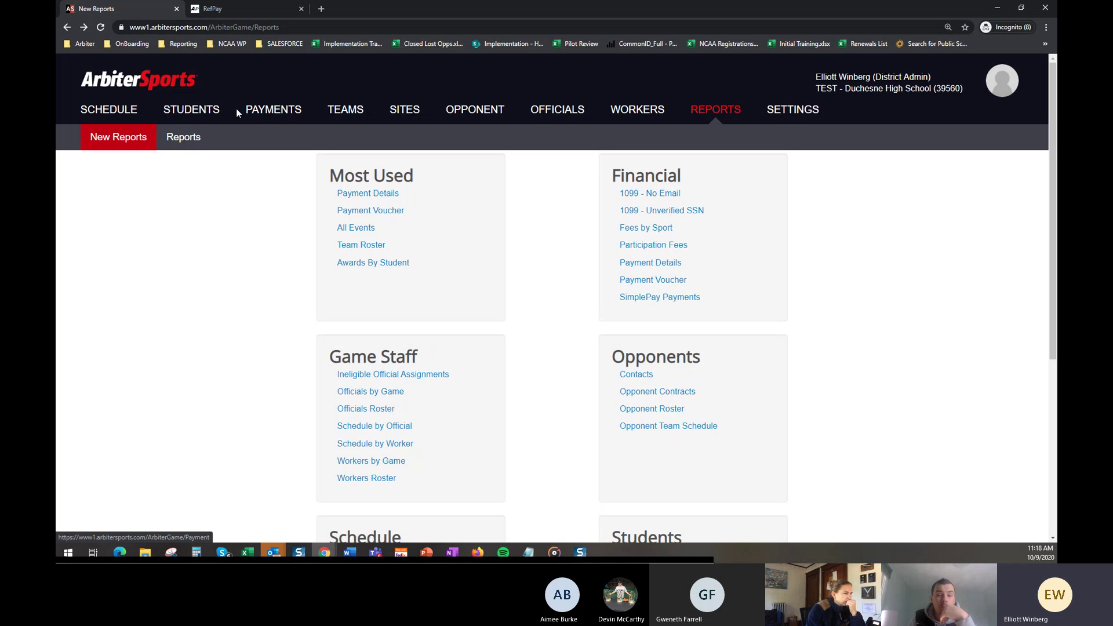
Step: Open the school's student list in ArbiterGame and look through the listed students
left_click(214, 111)
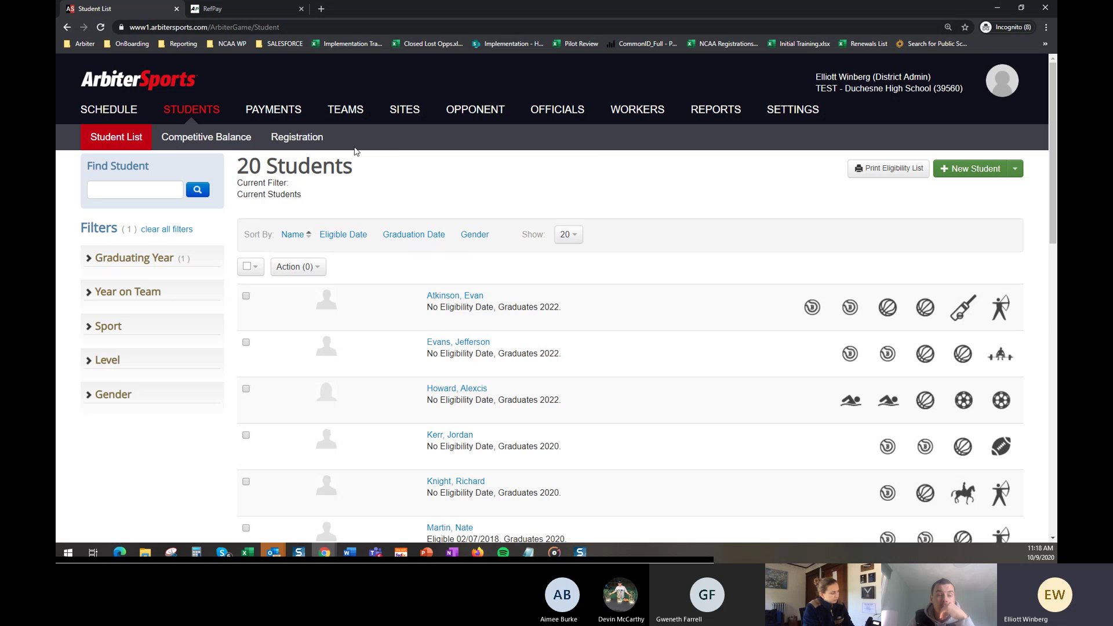
scroll(470, 255, "down", 5)
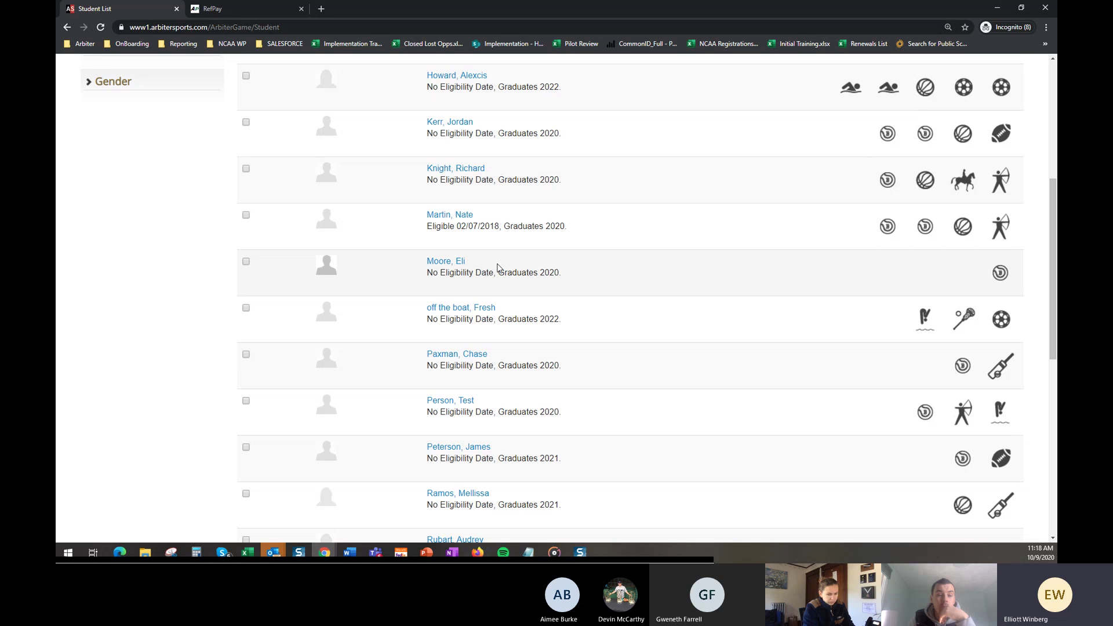
scroll(625, 258, "up", 5)
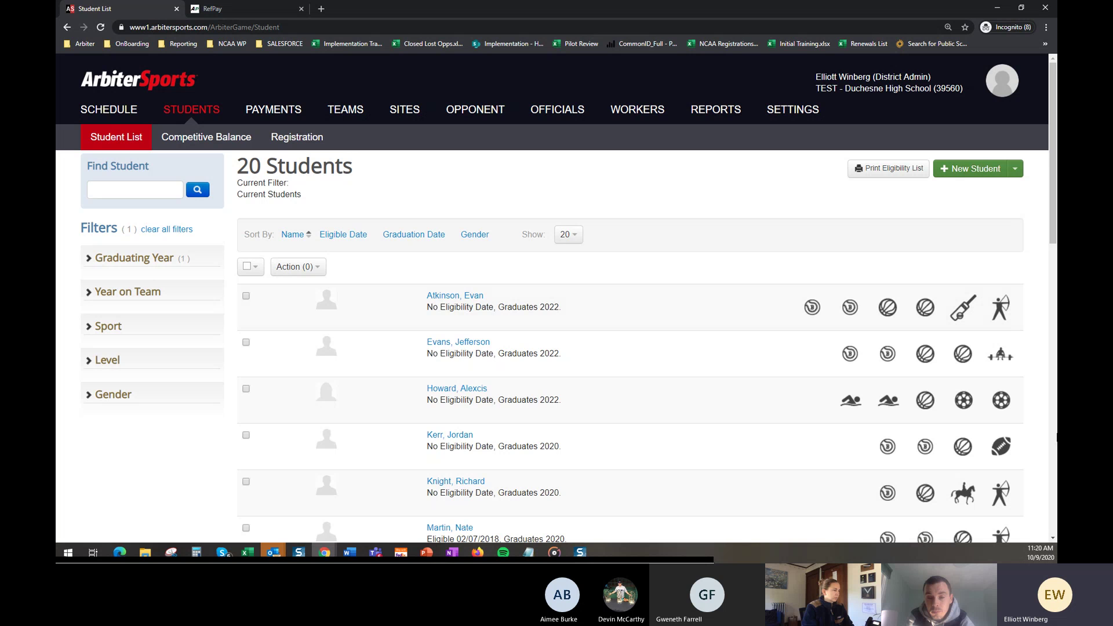
Step: In the unpaid payments list, select the 7/9/20 Judge payment and the 7/10/20 Gate and ShotClock payments
left_click(279, 116)
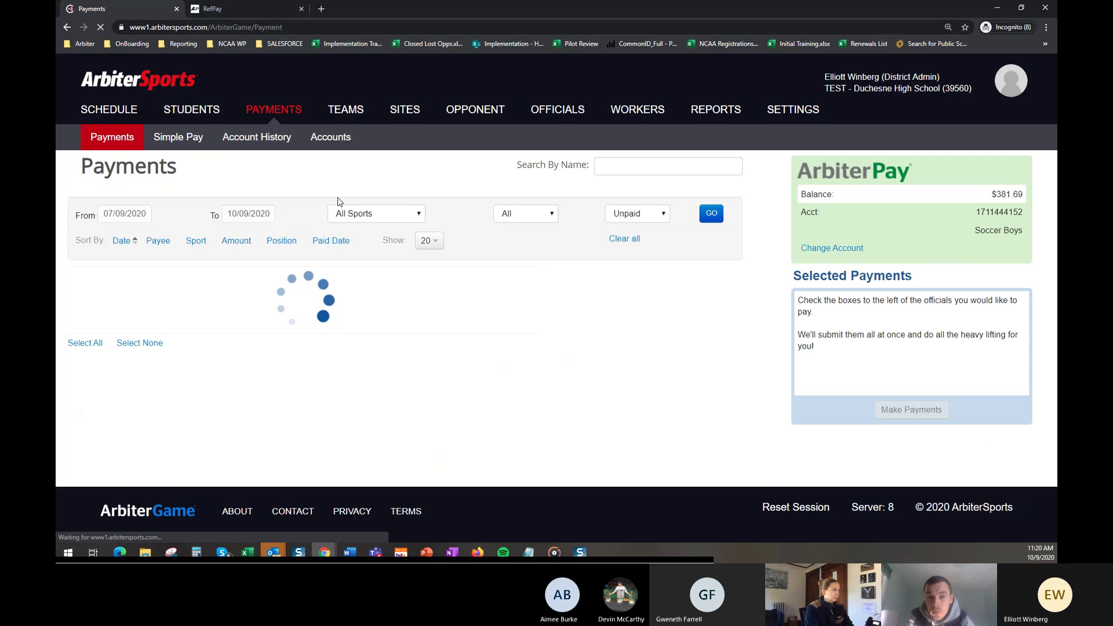
scroll(99, 249, "down", 1)
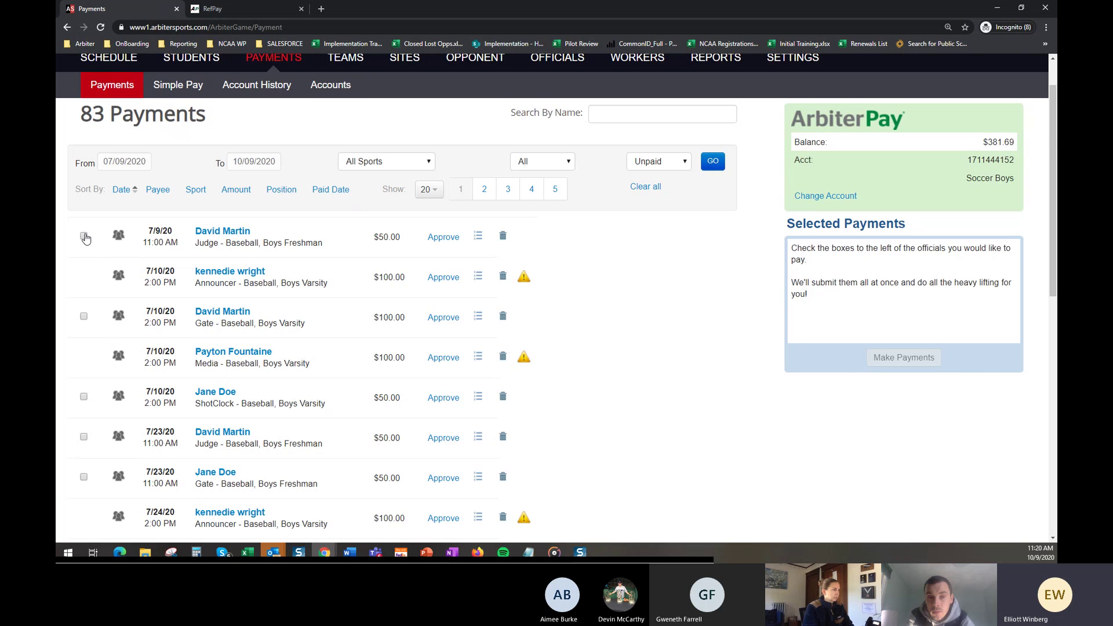
left_click(84, 236)
left_click(84, 316)
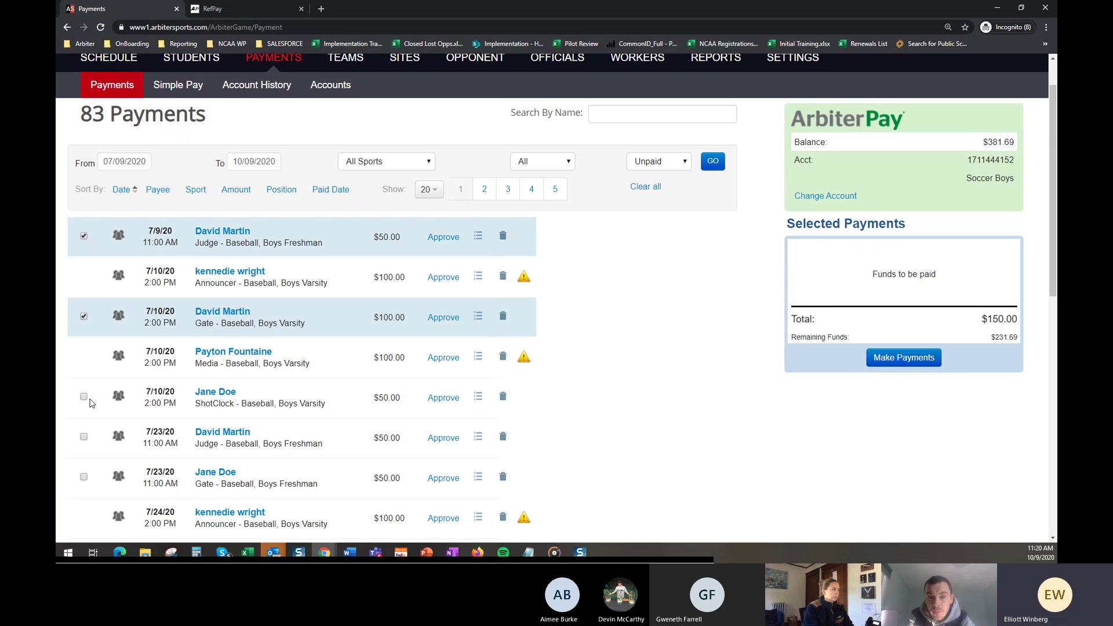
left_click(84, 397)
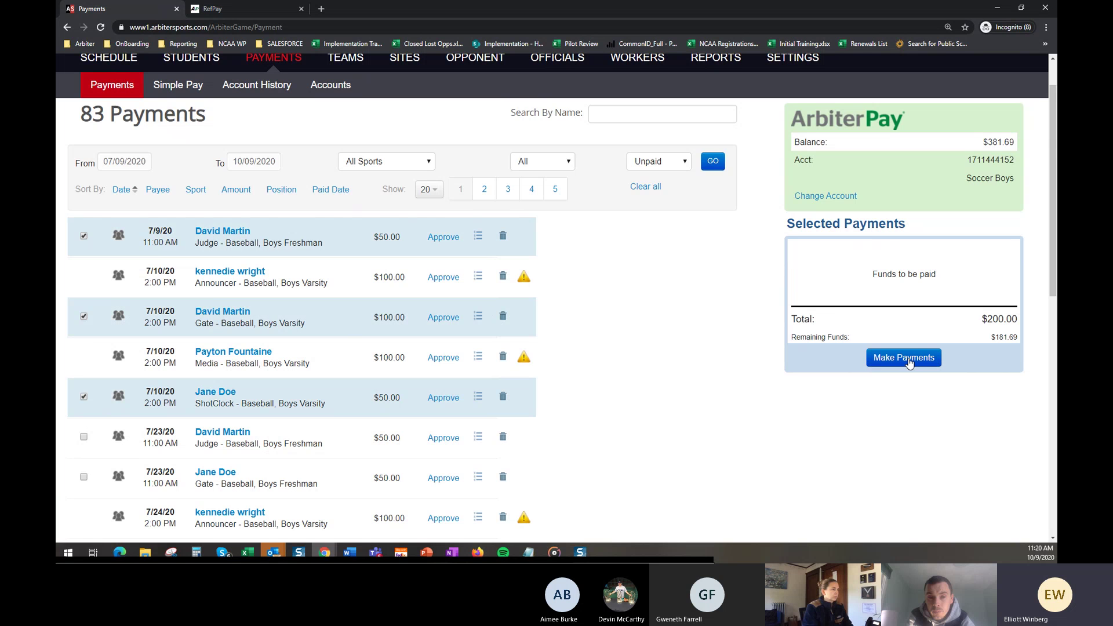
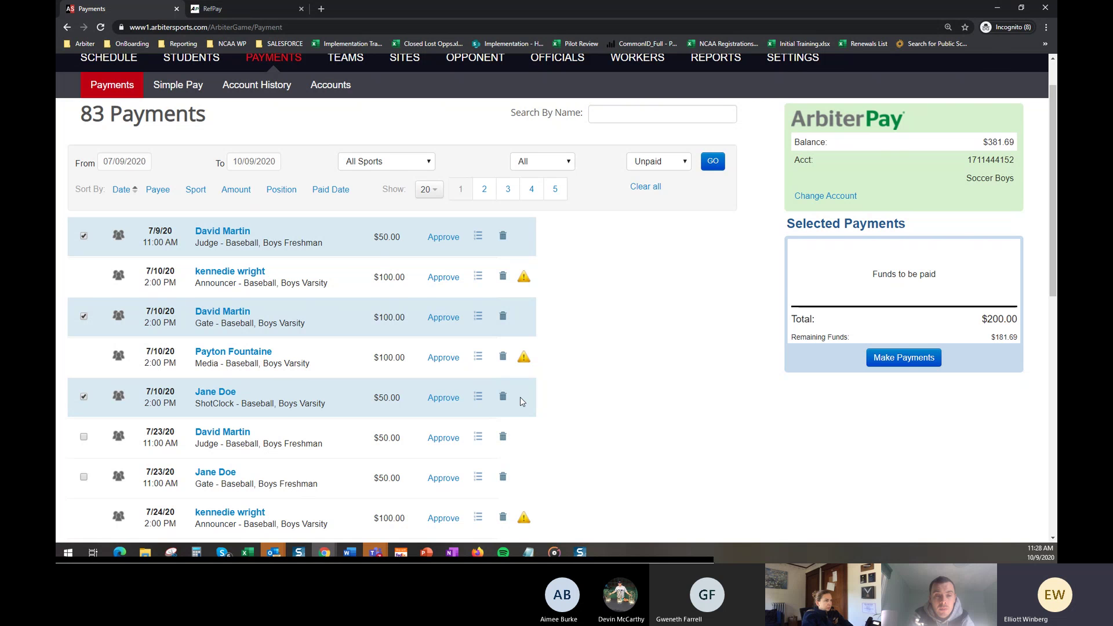
Step: Look over the unpaid payments list, including the approval options, warning markers and the selected payments summary
scroll(498, 249, "up", 1)
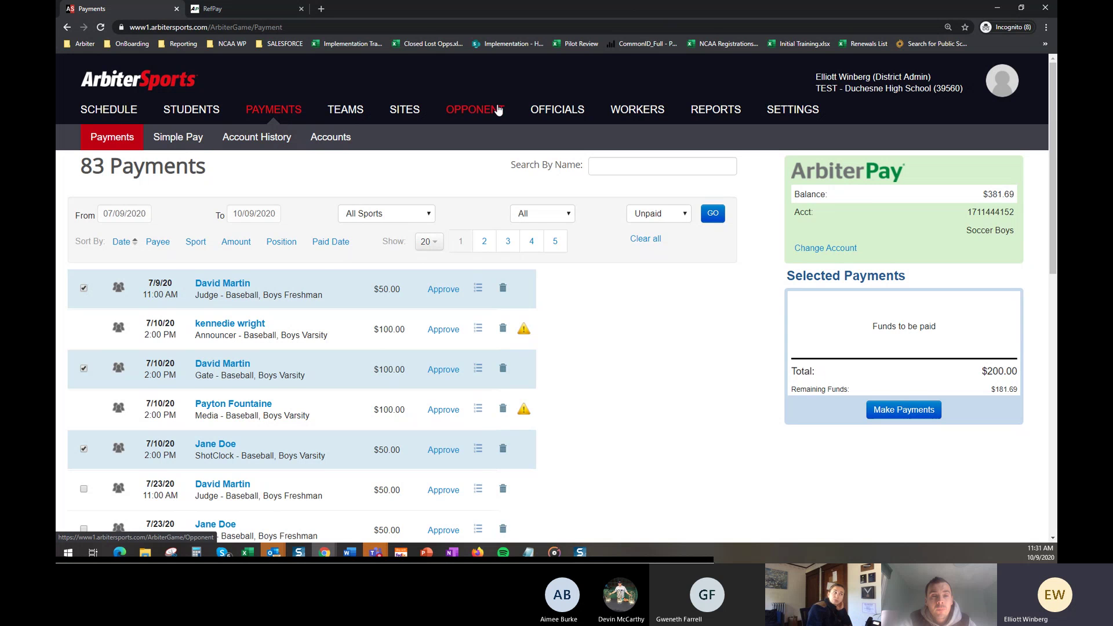
scroll(289, 261, "down", 3)
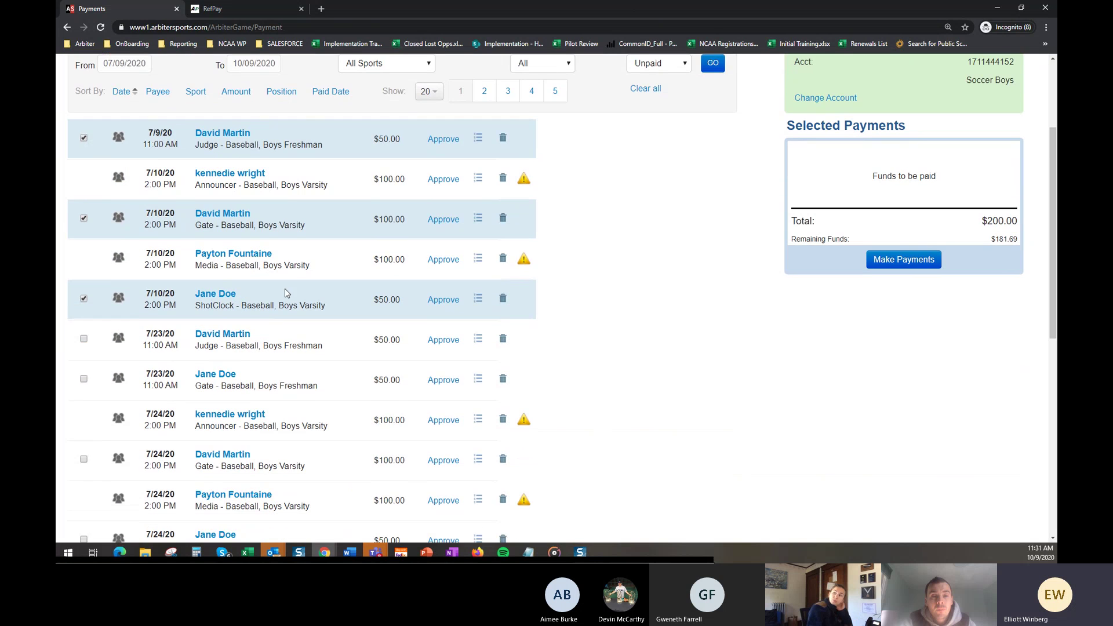
scroll(248, 271, "up", 1)
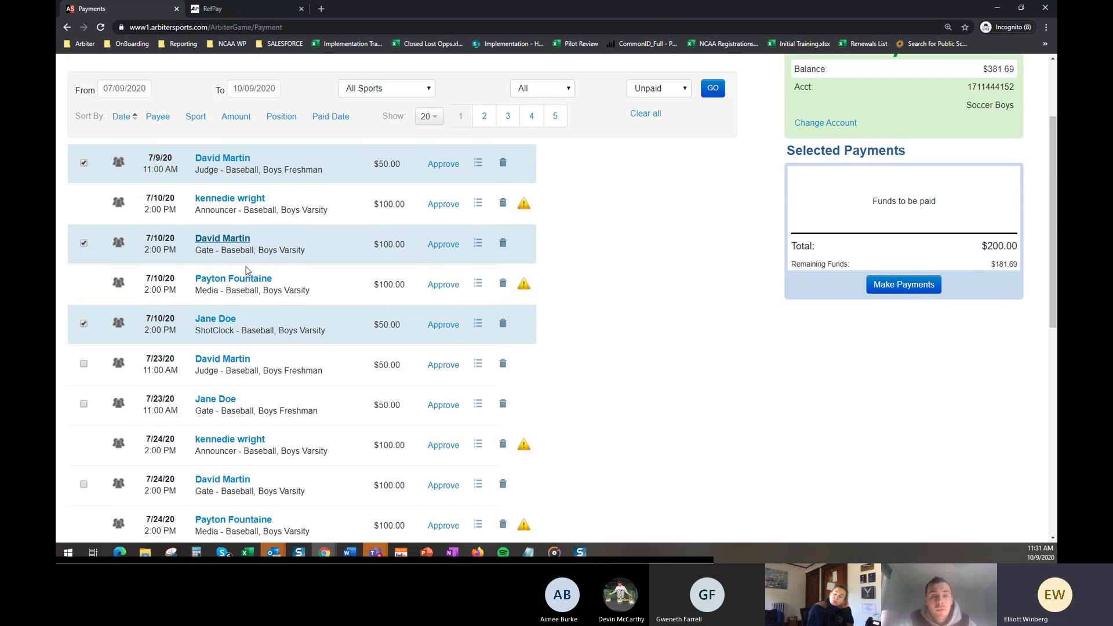
scroll(248, 271, "up", 3)
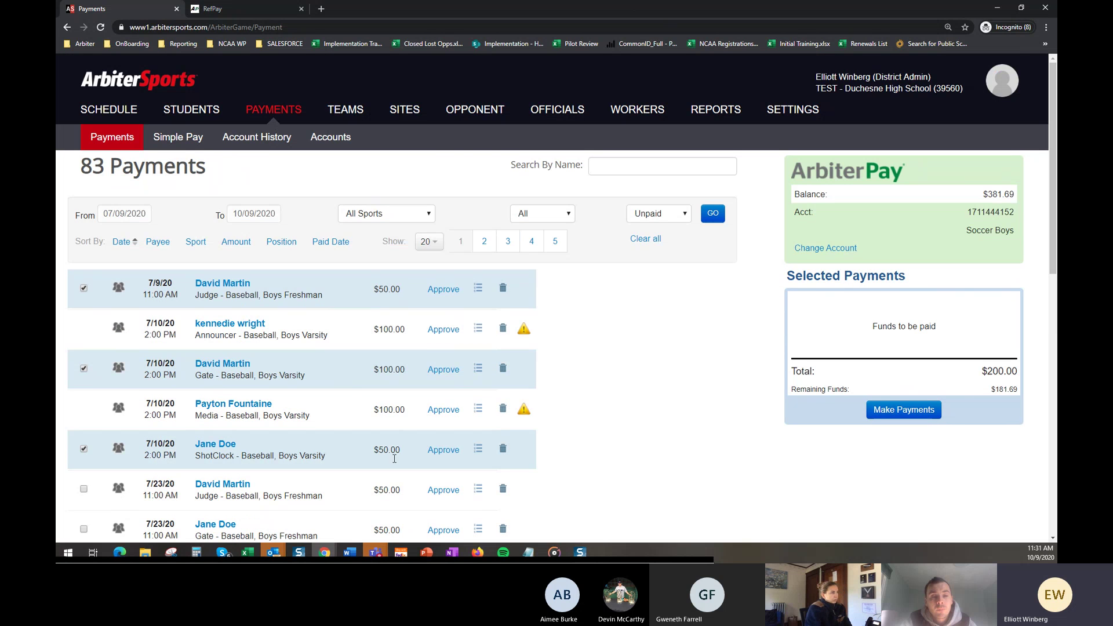
scroll(736, 510, "down", 4)
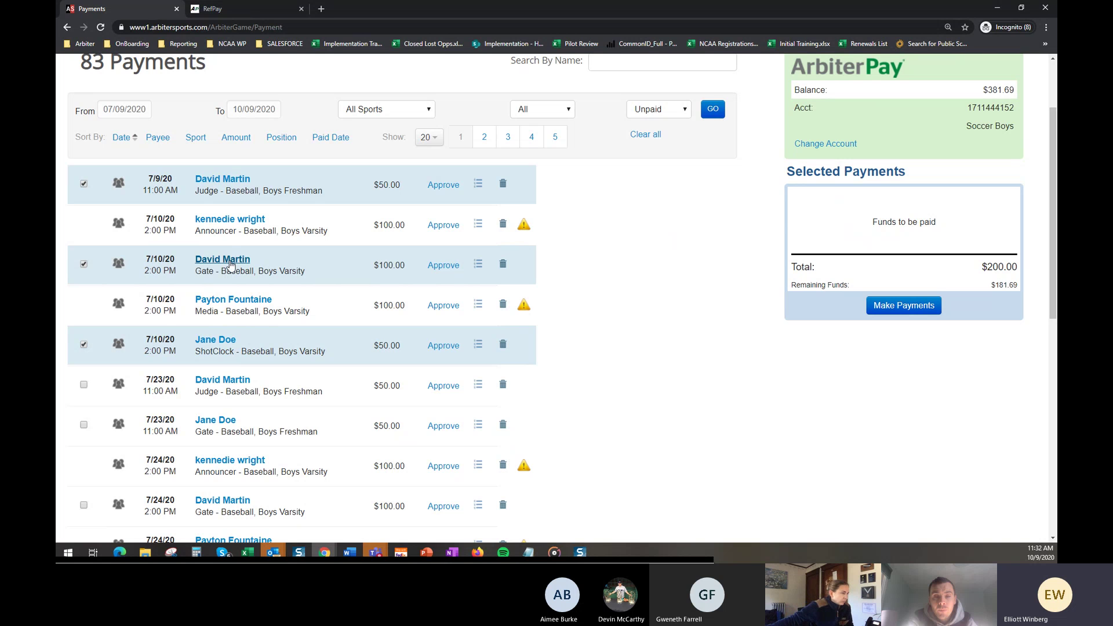
scroll(270, 301, "down", 2)
scroll(269, 278, "up", 2)
scroll(269, 278, "up", 1)
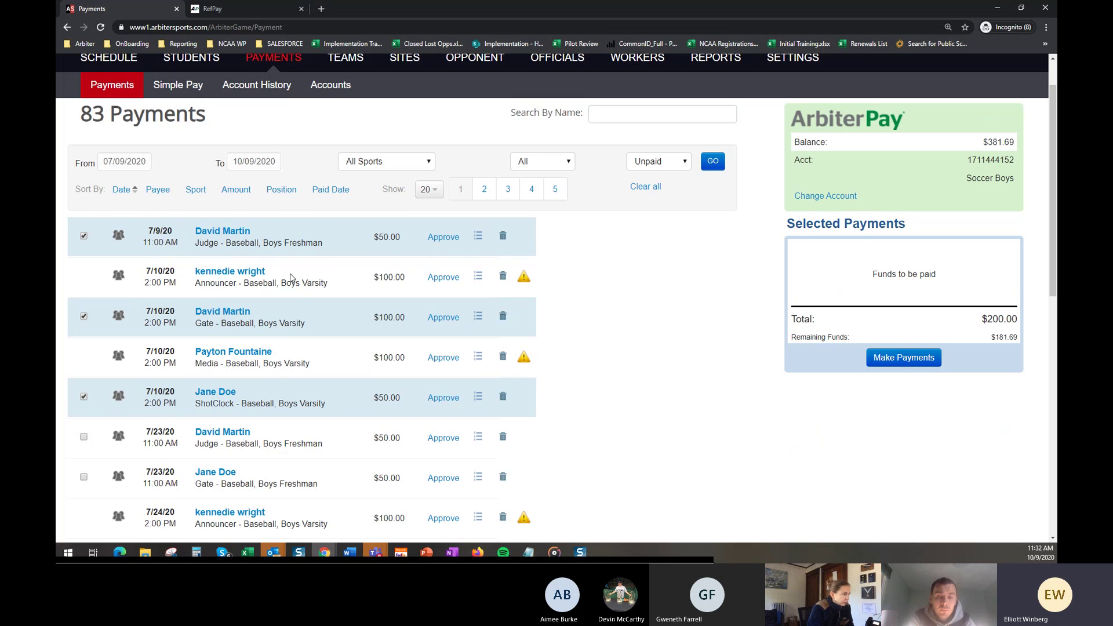
scroll(385, 304, "up", 2)
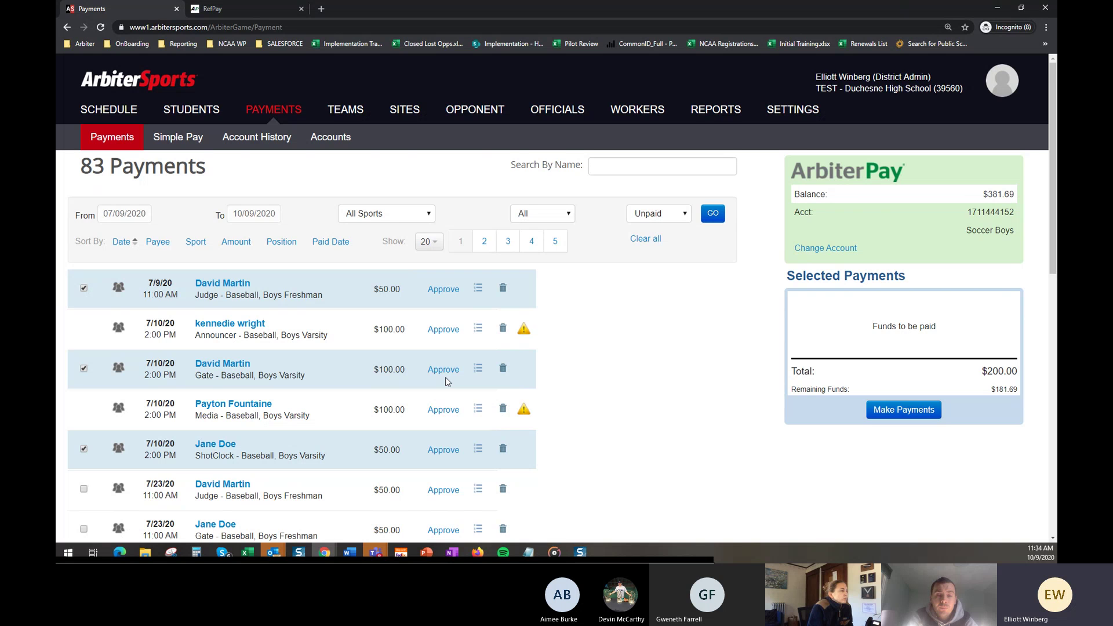
scroll(440, 490, "down", 1)
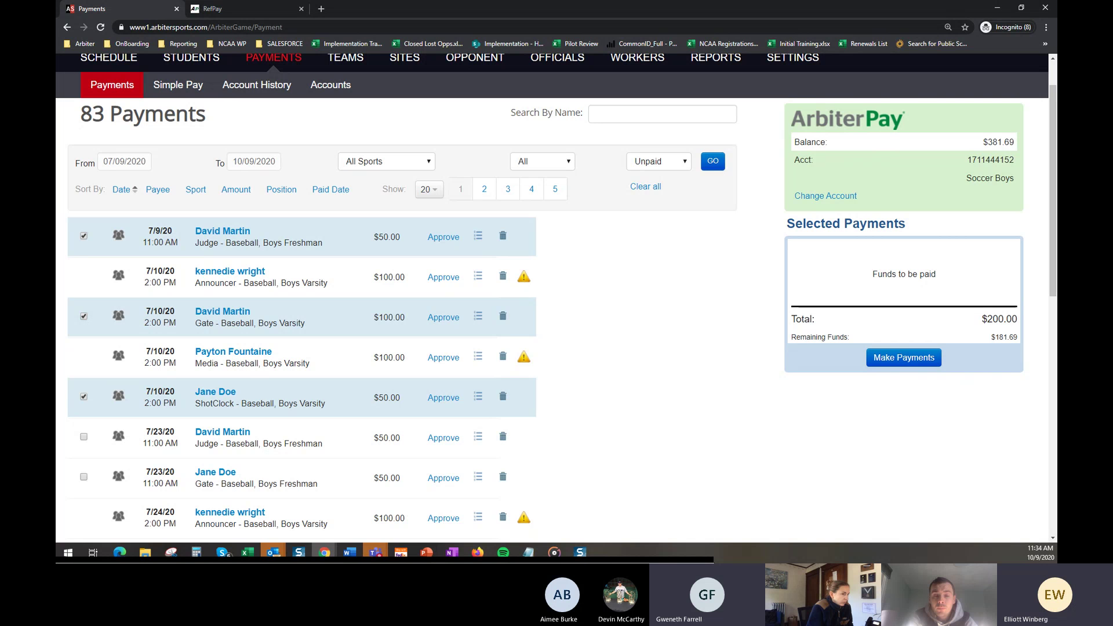
scroll(659, 376, "down", 3)
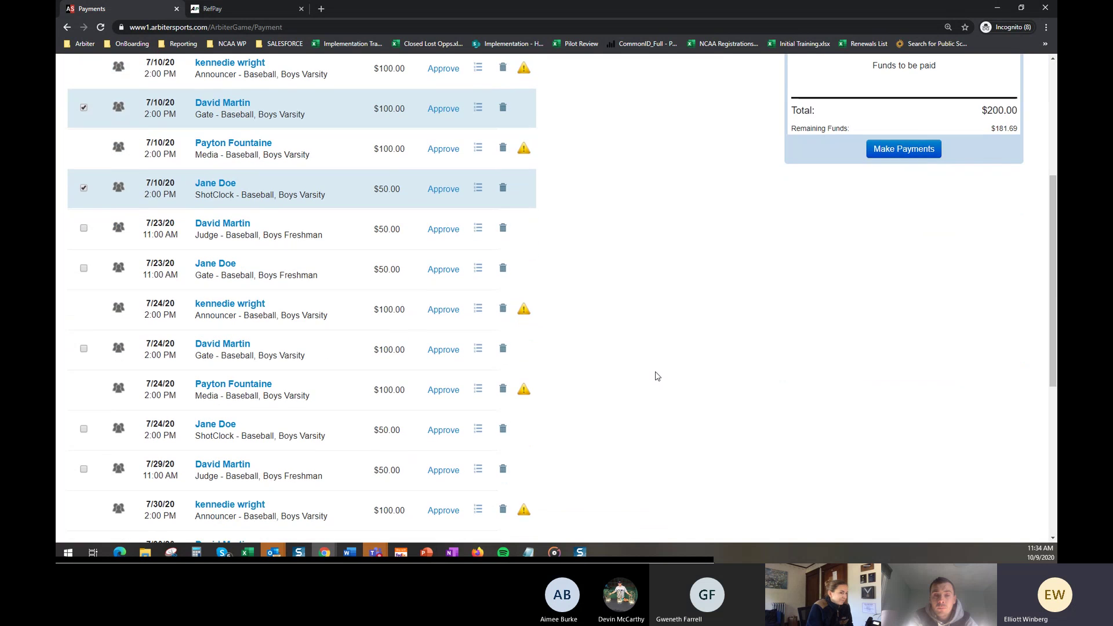
scroll(657, 376, "up", 4)
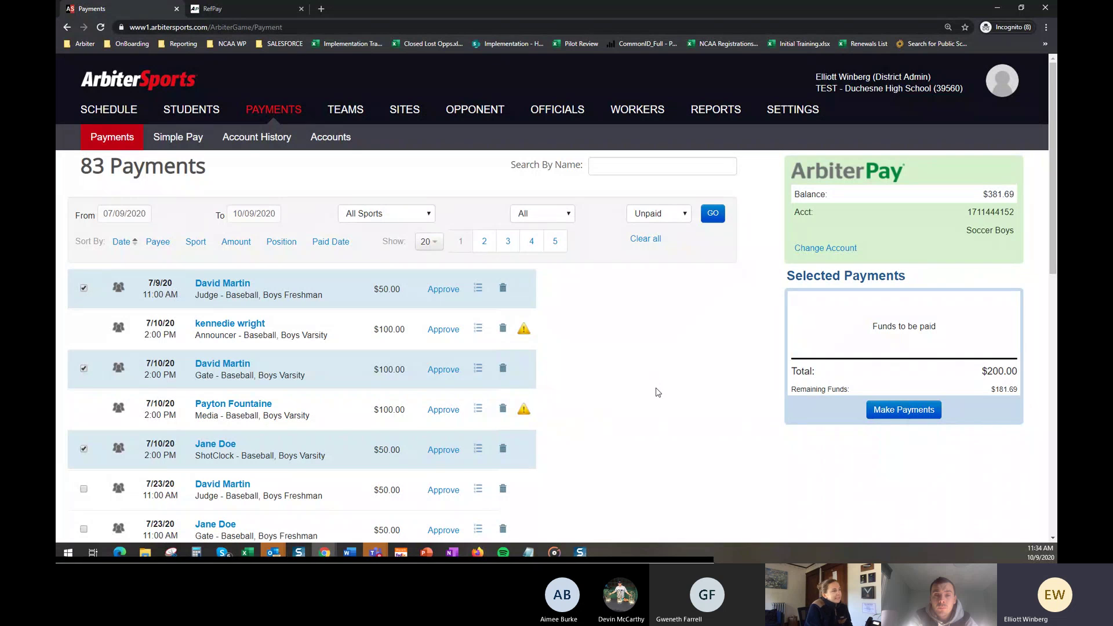